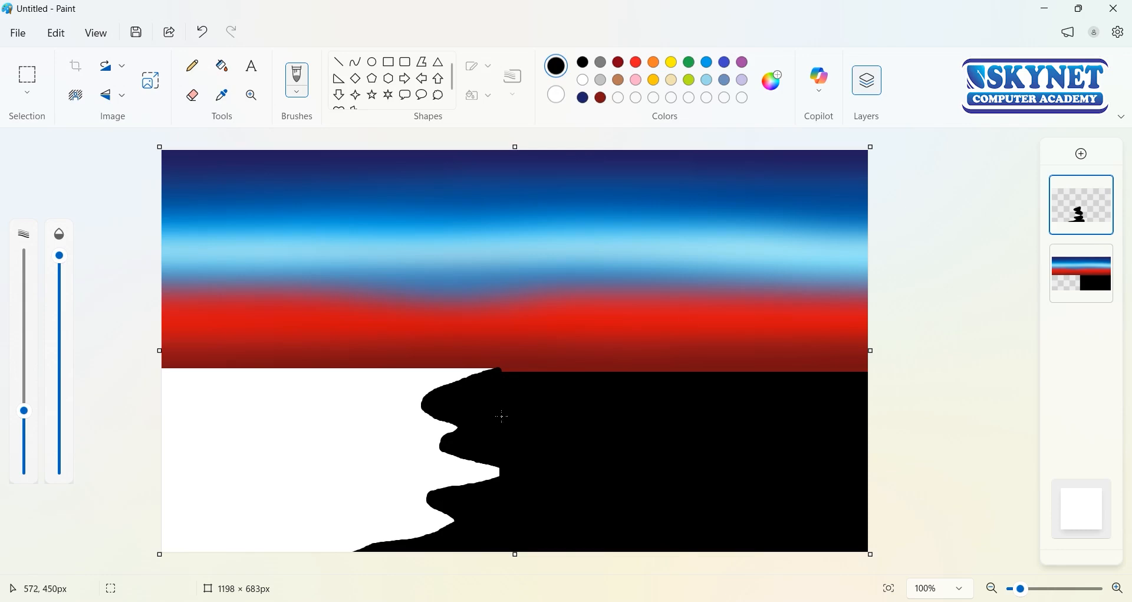
Draw a horizontal line about 630 px long from the coastline to the canvas's left edge and fill the empty area below it with dark blue
{"action": "left_click", "coordinate": [372, 65]}
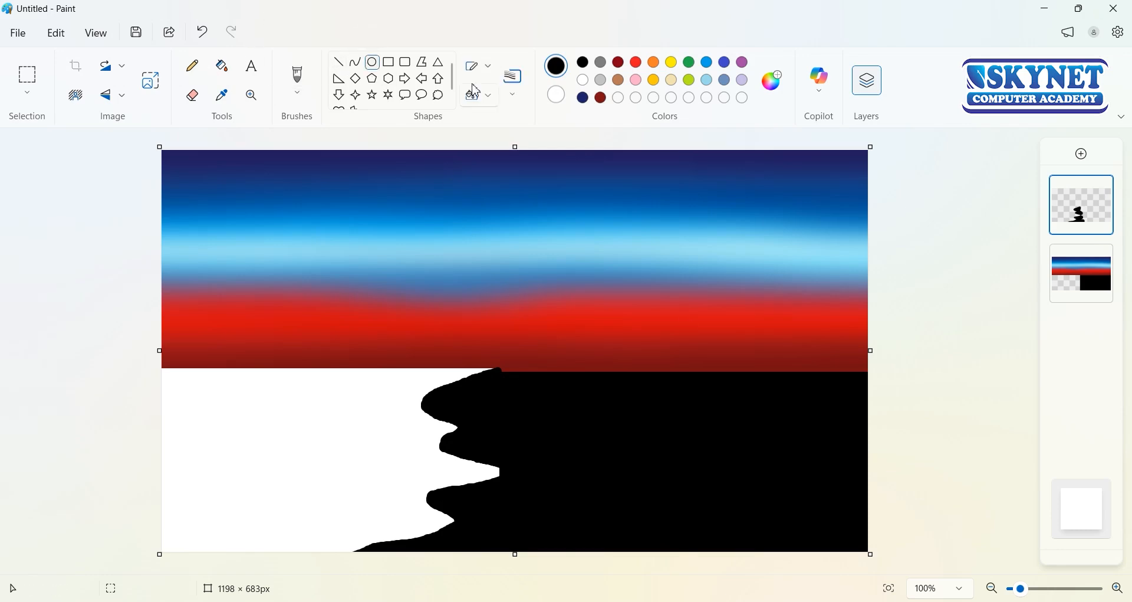
{"action": "left_click_drag", "start_coordinate": [500, 370], "coordinate": [152, 370]}
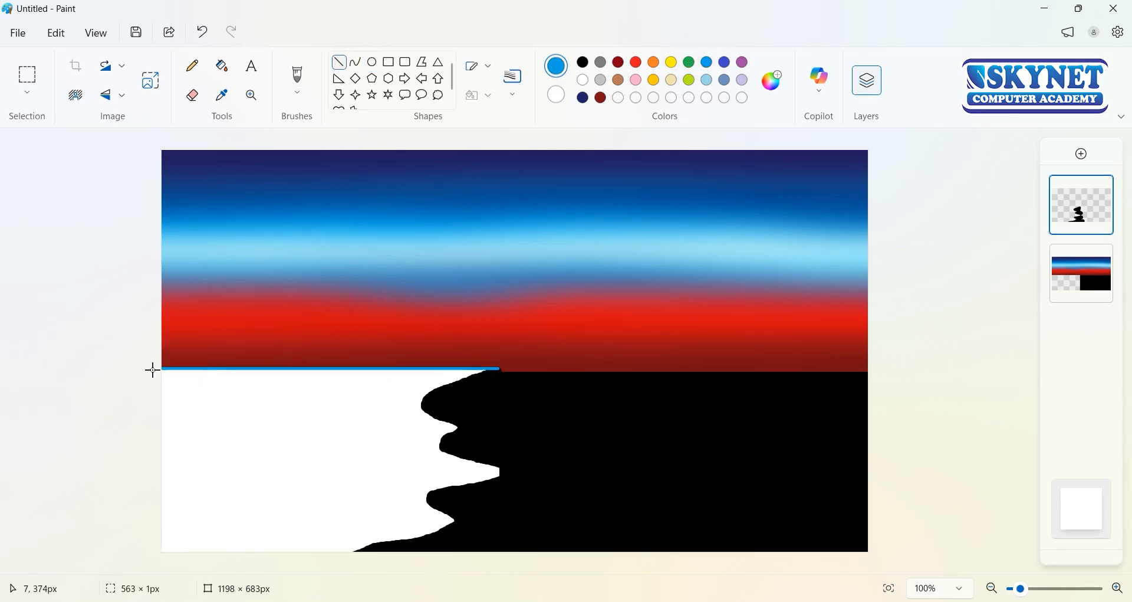
{"action": "left_click", "coordinate": [762, 88]}
{"action": "left_click_drag", "start_coordinate": [589, 144], "coordinate": [589, 230]}
{"action": "left_click", "coordinate": [407, 502]}
{"action": "left_click", "coordinate": [232, 73]}
{"action": "left_click", "coordinate": [379, 437]}
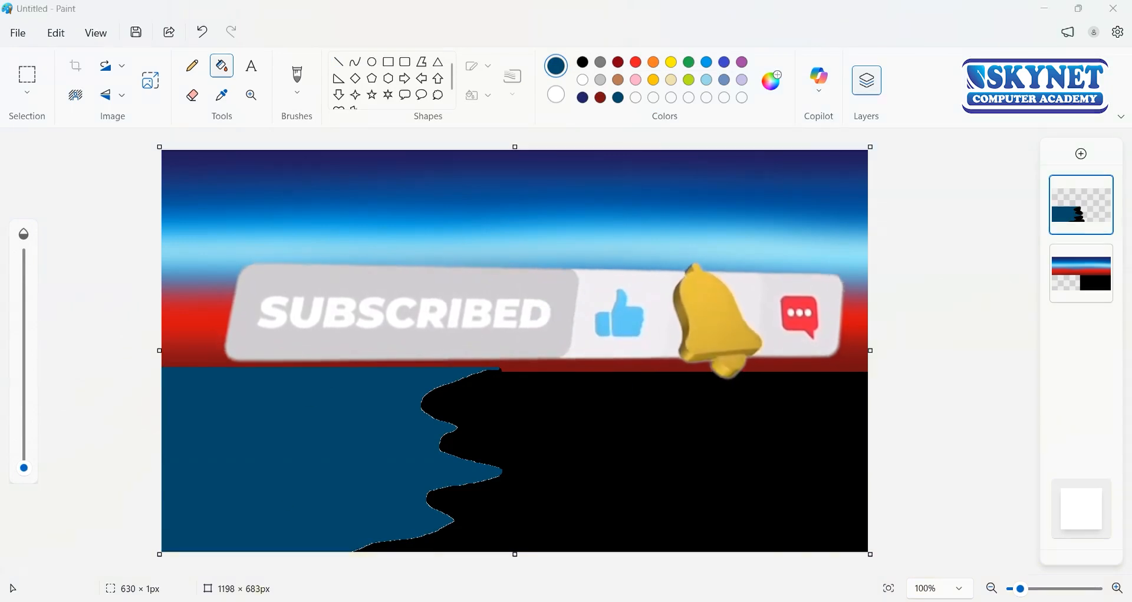
Draw a slanted black tower leg about 20 × 211 px rising from the black land and a short horizontal platform across its upper end
{"action": "left_click", "coordinate": [339, 63]}
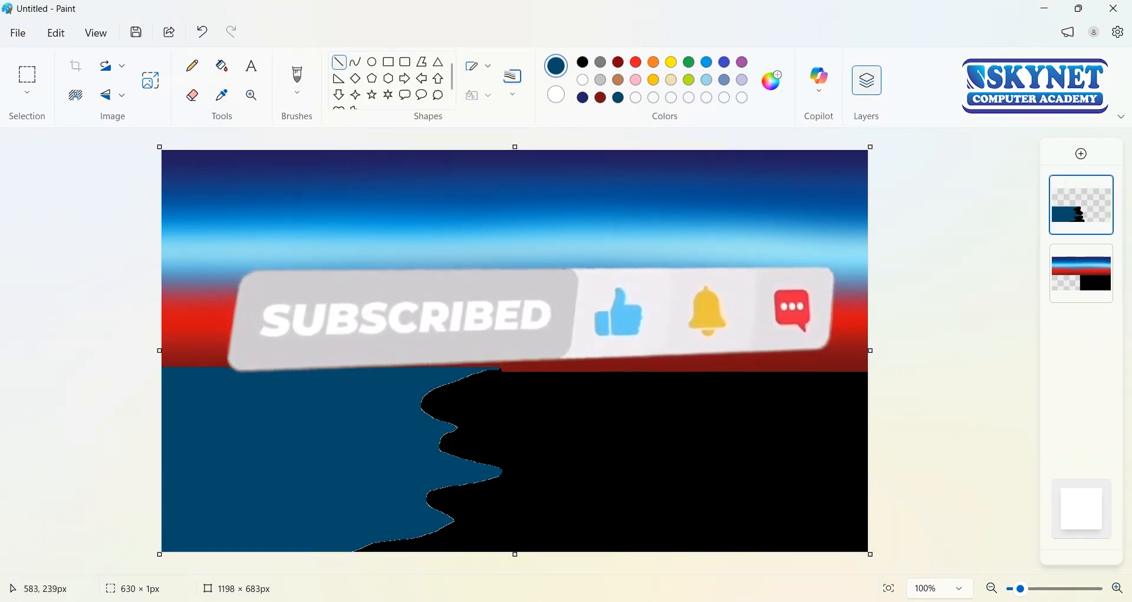
{"action": "scroll", "coordinate": [688, 347], "scroll_direction": "up", "scroll_amount": 5}
{"action": "left_click_drag", "start_coordinate": [532, 570], "coordinate": [601, 570]}
{"action": "scroll", "coordinate": [612, 473], "scroll_direction": "up", "scroll_amount": 2}
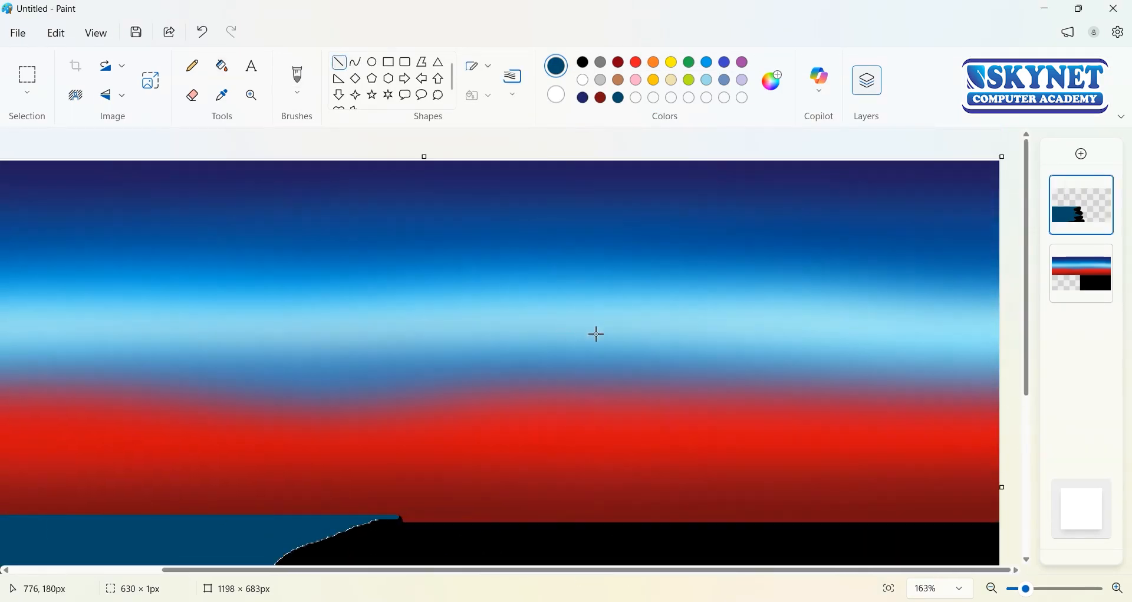
{"action": "left_click_drag", "start_coordinate": [603, 337], "coordinate": [584, 540]}
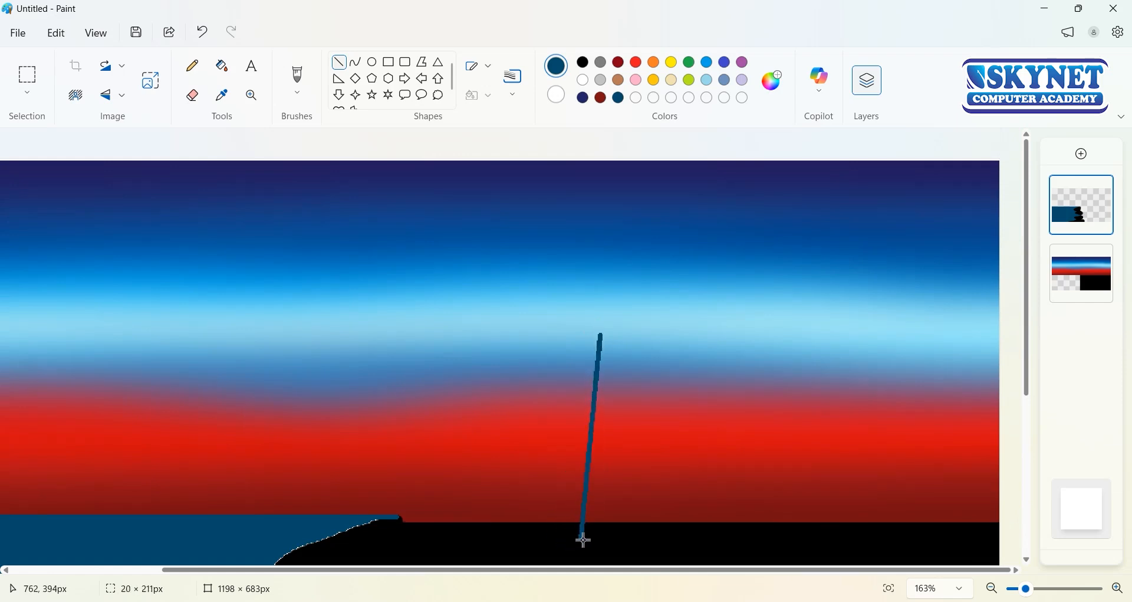
{"action": "left_click", "coordinate": [584, 62]}
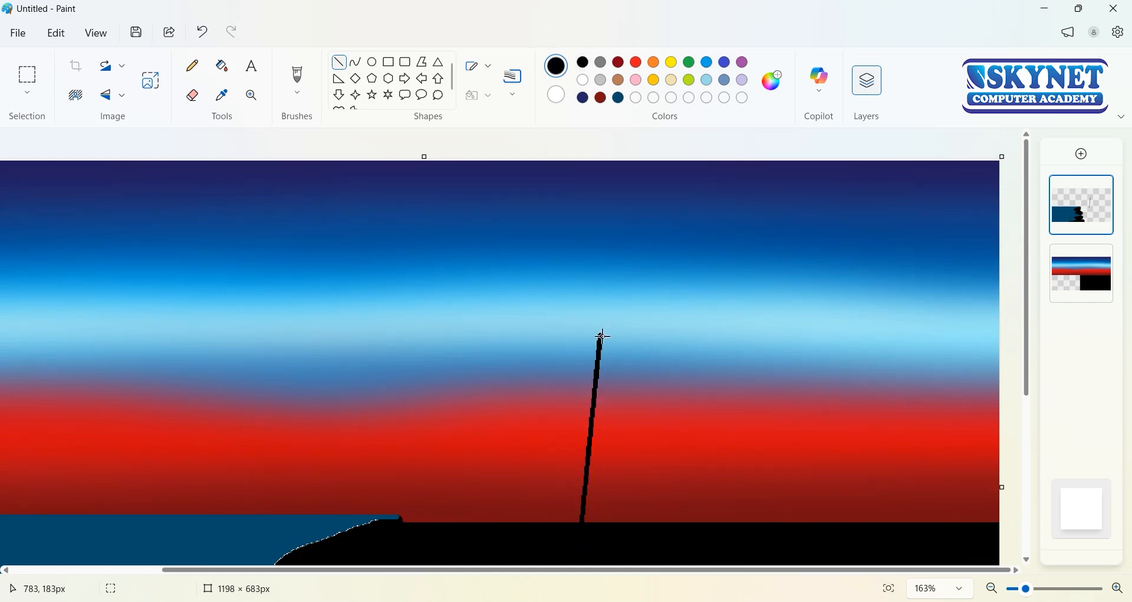
{"action": "left_click_drag", "start_coordinate": [603, 336], "coordinate": [681, 354]}
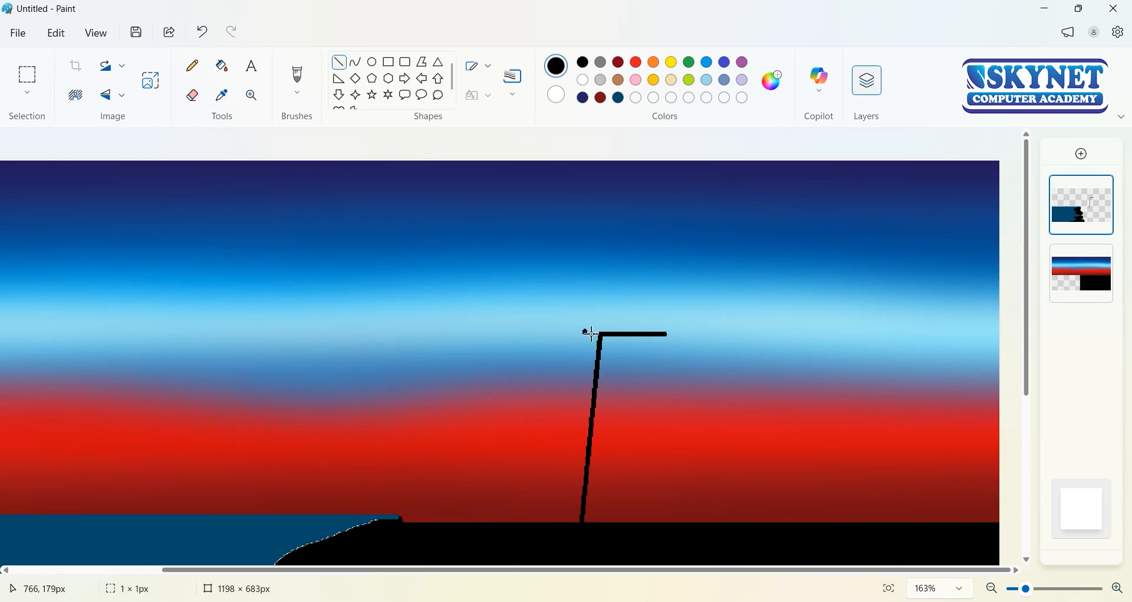
{"action": "left_click_drag", "start_coordinate": [592, 335], "coordinate": [674, 343]}
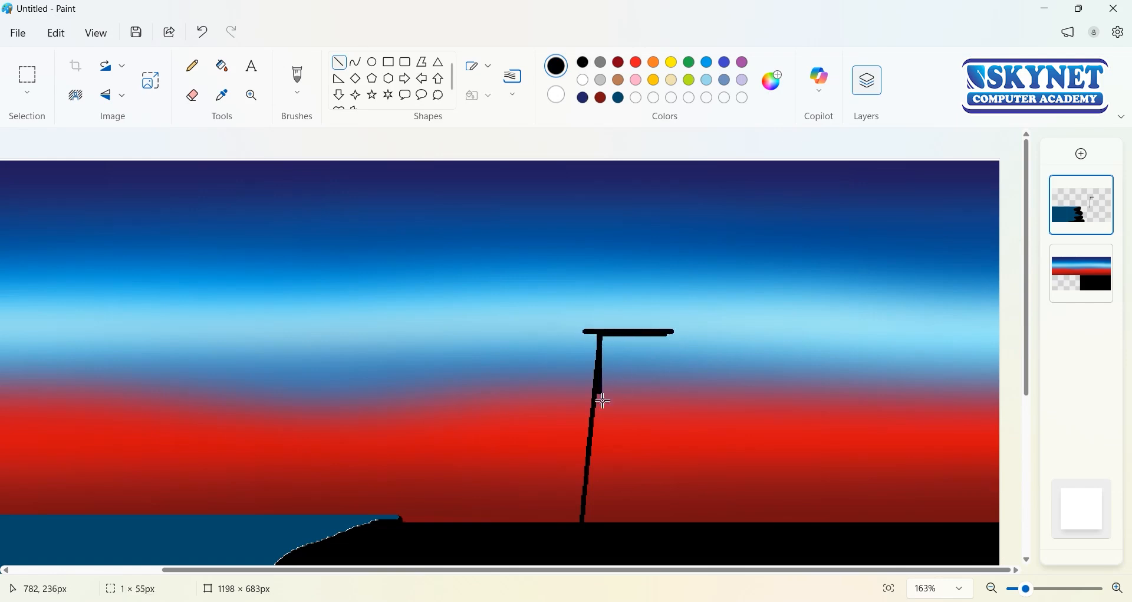
Try to make the tower's right leg by drawing a second slanted line, shifting it along the platform and flipping it
{"action": "left_click_drag", "start_coordinate": [603, 401], "coordinate": [583, 526]}
{"action": "left_click_drag", "start_coordinate": [591, 442], "coordinate": [657, 445]}
{"action": "left_click", "coordinate": [122, 96]}
{"action": "left_click", "coordinate": [125, 147]}
{"action": "left_click", "coordinate": [116, 96]}
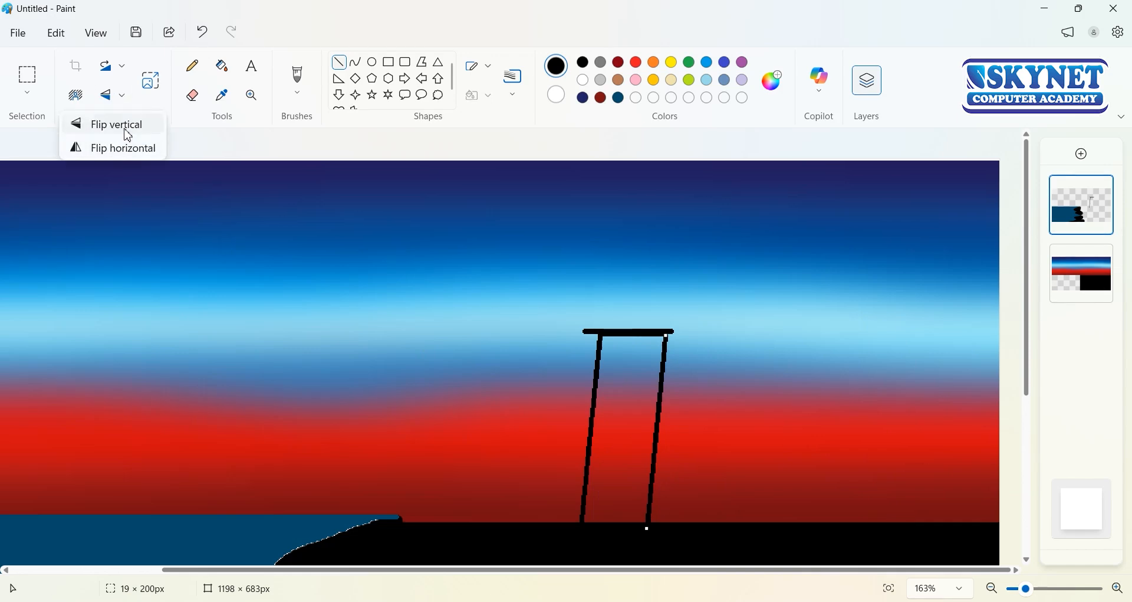
{"action": "left_click", "coordinate": [126, 130]}
{"action": "left_click", "coordinate": [111, 98]}
{"action": "left_click", "coordinate": [115, 145]}
{"action": "left_click_drag", "start_coordinate": [657, 448], "coordinate": [591, 451]}
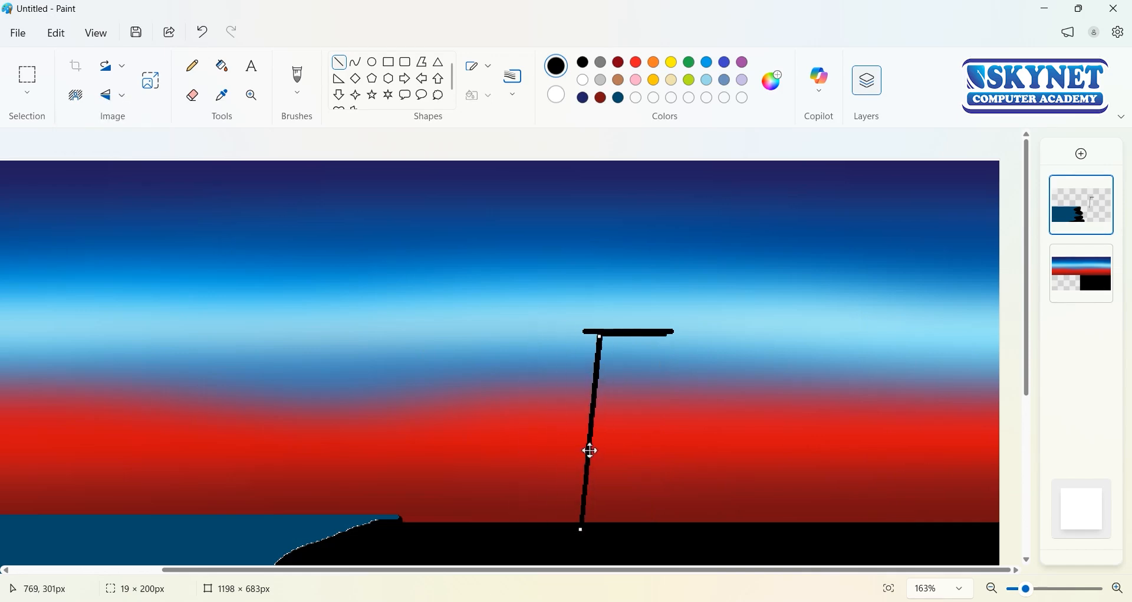
Copy the existing tower leg, flip the copy horizontally and place it under the right end of the platform
{"action": "left_click_drag", "start_coordinate": [552, 298], "coordinate": [619, 554]}
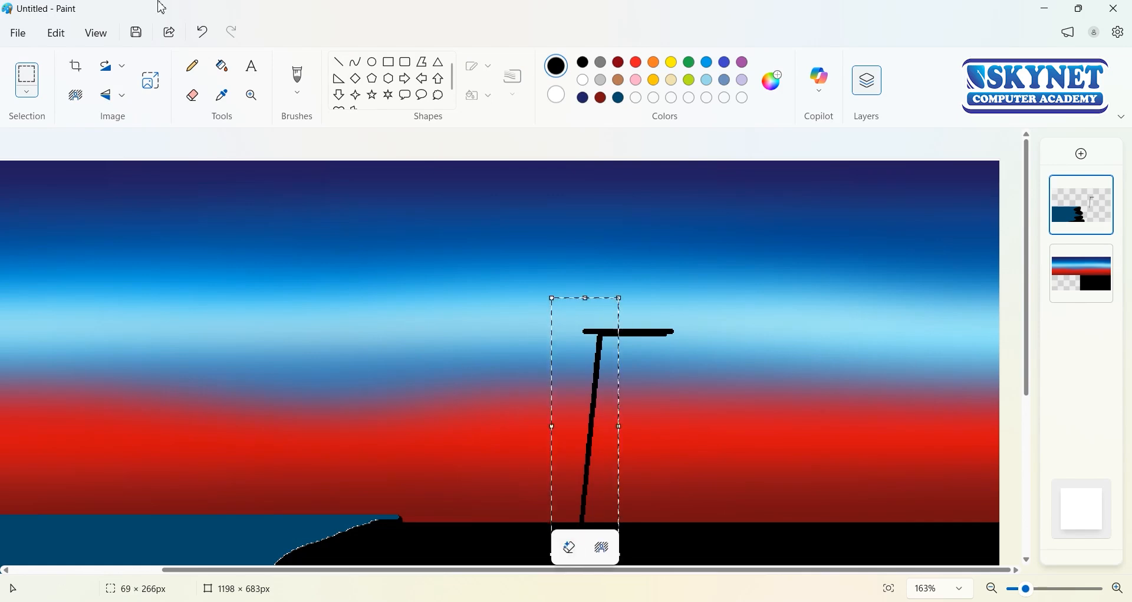
{"action": "key", "text": "ctrl+c"}
{"action": "key", "text": "ctrl+v"}
{"action": "left_click", "coordinate": [111, 96]}
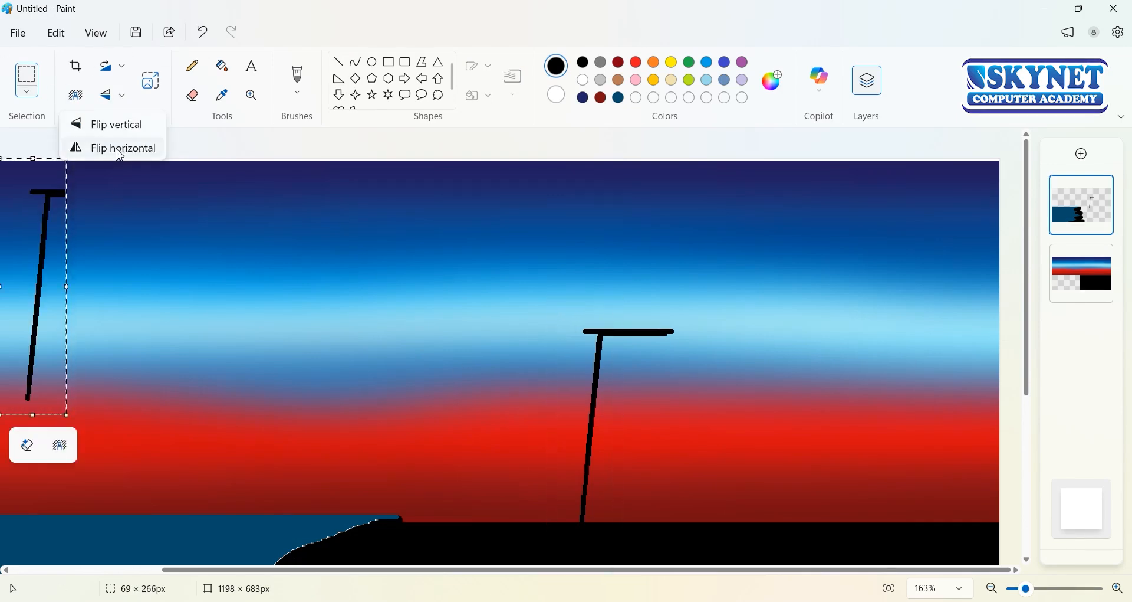
{"action": "left_click", "coordinate": [116, 149]}
{"action": "left_click_drag", "start_coordinate": [30, 229], "coordinate": [666, 366]}
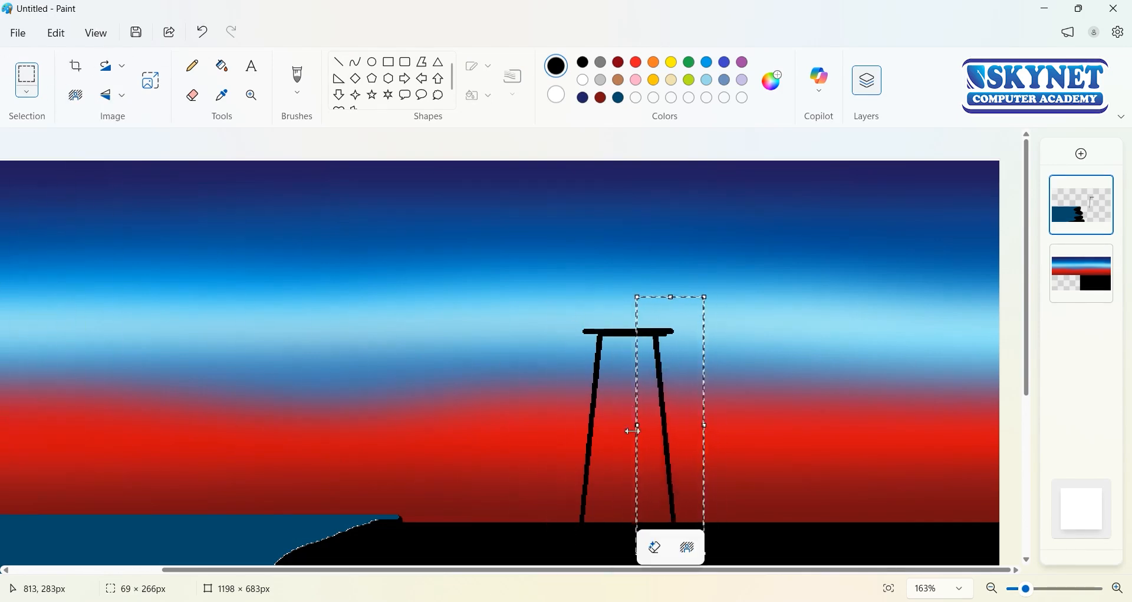
{"action": "left_click_drag", "start_coordinate": [638, 424], "coordinate": [637, 424]}
{"action": "left_click", "coordinate": [566, 385]}
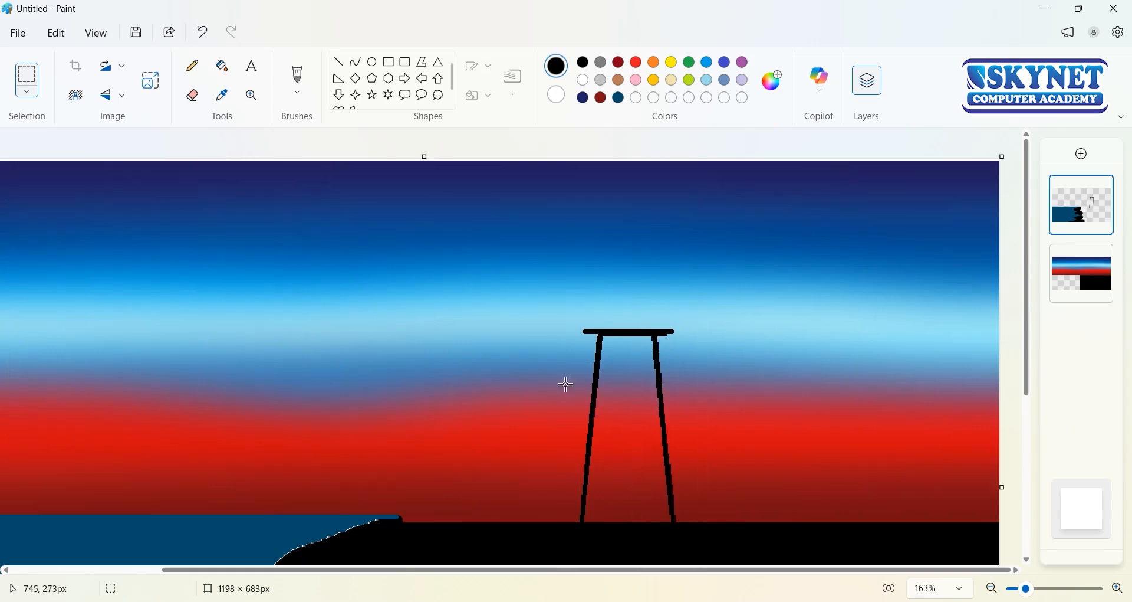
Draw a black rectangular frame on the platform and divide it with a second rectangle about 28 × 43 px over its left half
{"action": "left_click", "coordinate": [389, 62]}
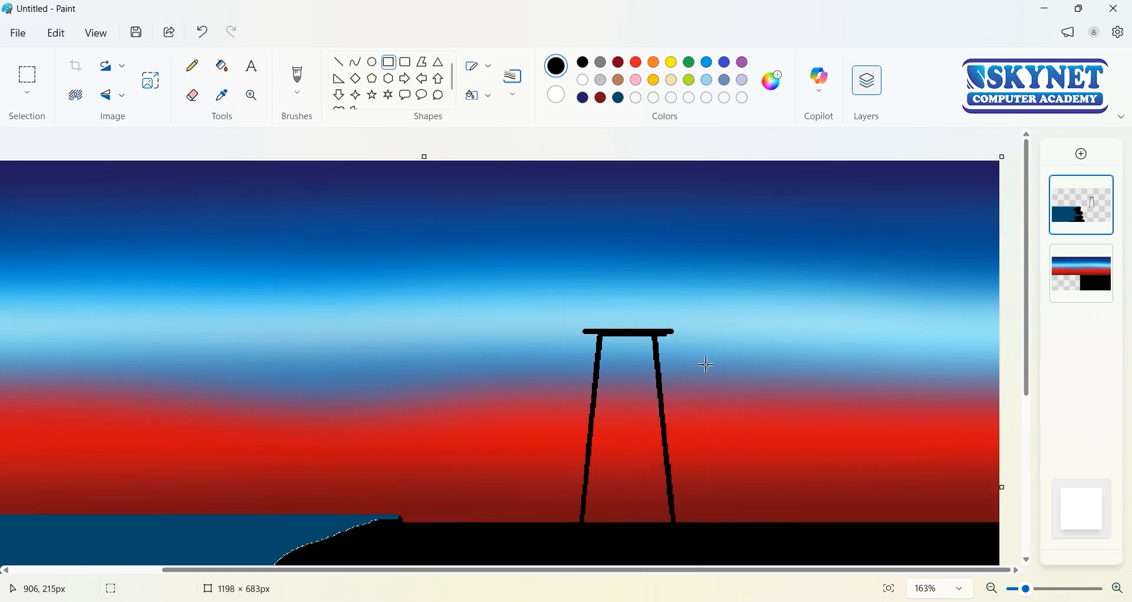
{"action": "left_click_drag", "start_coordinate": [597, 278], "coordinate": [657, 330]}
{"action": "left_click_drag", "start_coordinate": [625, 276], "coordinate": [620, 292]}
{"action": "left_click_drag", "start_coordinate": [631, 332], "coordinate": [602, 333]}
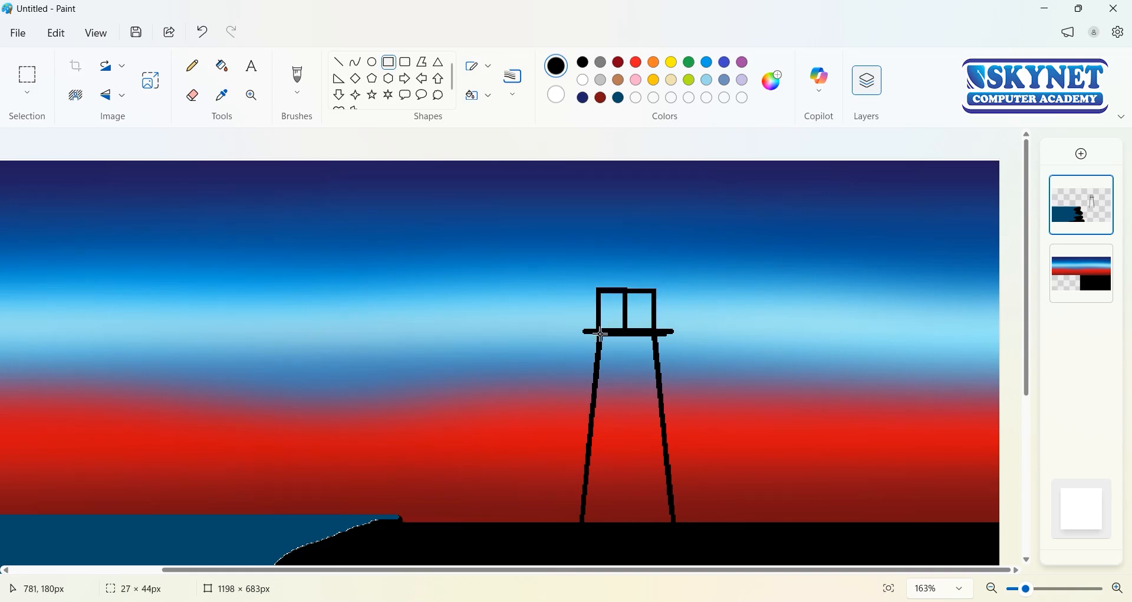
{"action": "scroll", "coordinate": [612, 332], "scroll_direction": "up", "scroll_amount": 4, "text": "ctrl"}
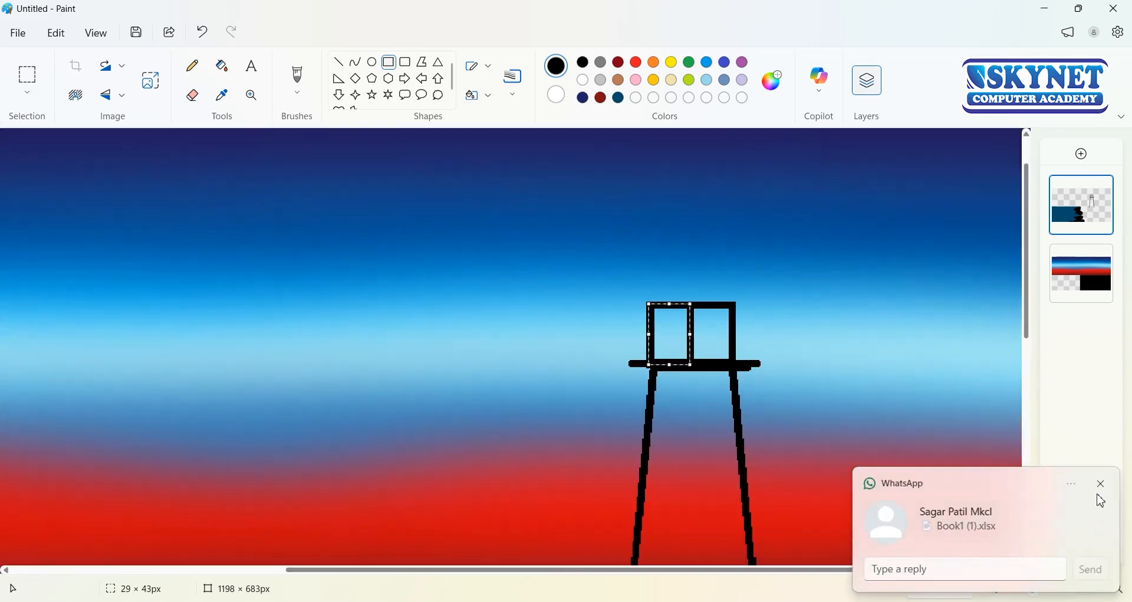
{"action": "left_click", "coordinate": [1099, 493]}
{"action": "left_click_drag", "start_coordinate": [648, 330], "coordinate": [654, 341]}
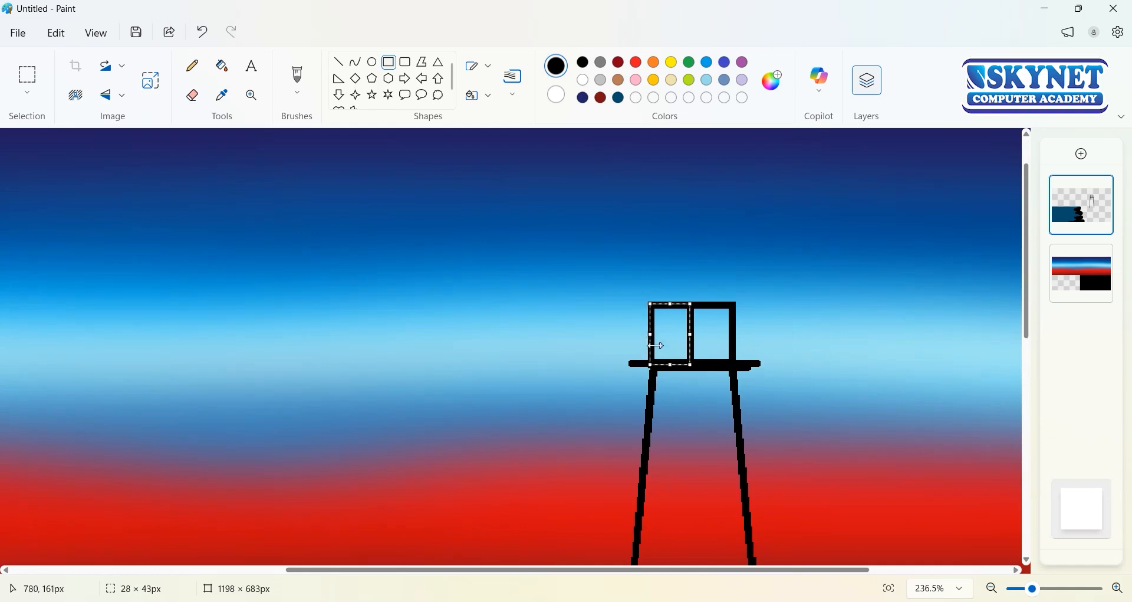
{"action": "left_click", "coordinate": [714, 347]}
Add a triangular roof about 83 × 40 px on top of the lantern room and fill it with black
{"action": "left_click_drag", "start_coordinate": [631, 304], "coordinate": [696, 248]}
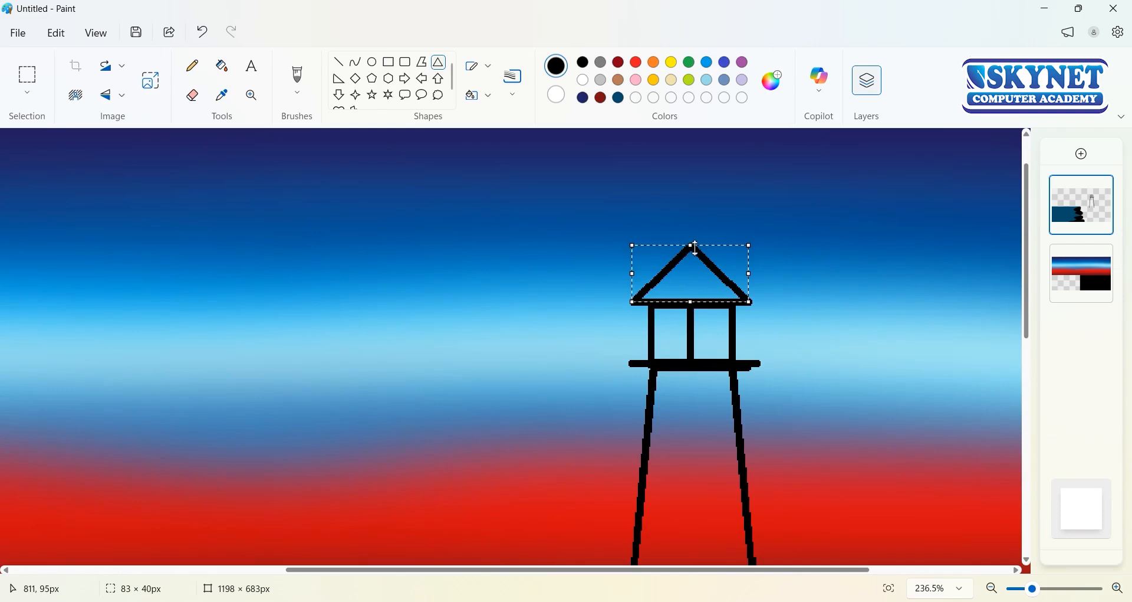
{"action": "left_click", "coordinate": [233, 78]}
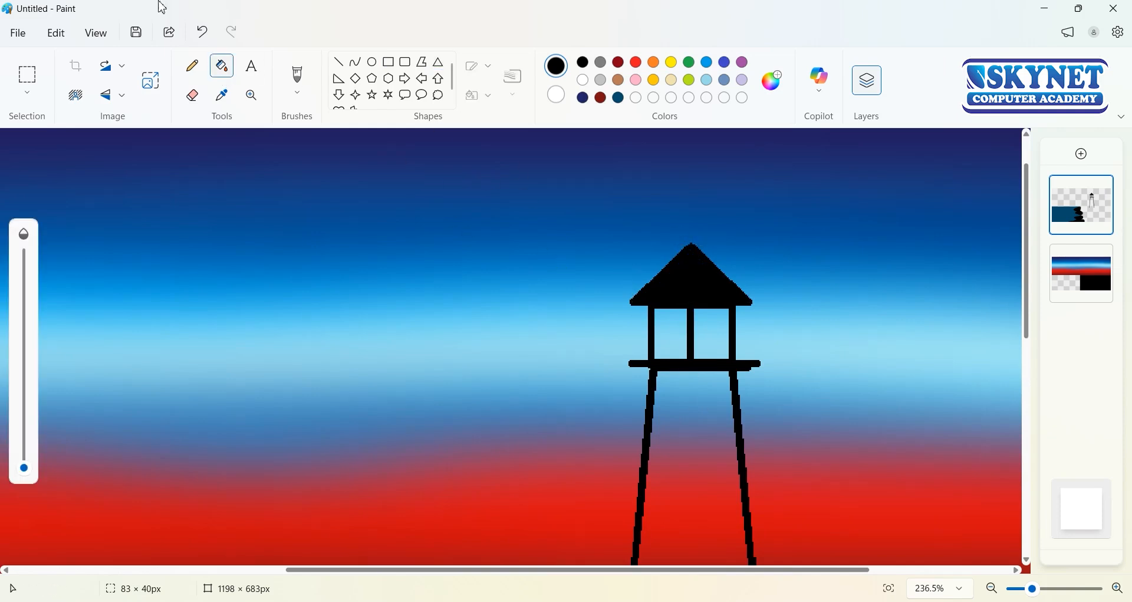
Close the tower's base between the legs with a black line about 95 × 3 px and fill the tower body with black
{"action": "scroll", "coordinate": [301, 114], "scroll_direction": "down", "scroll_amount": 3}
{"action": "left_click", "coordinate": [340, 62]}
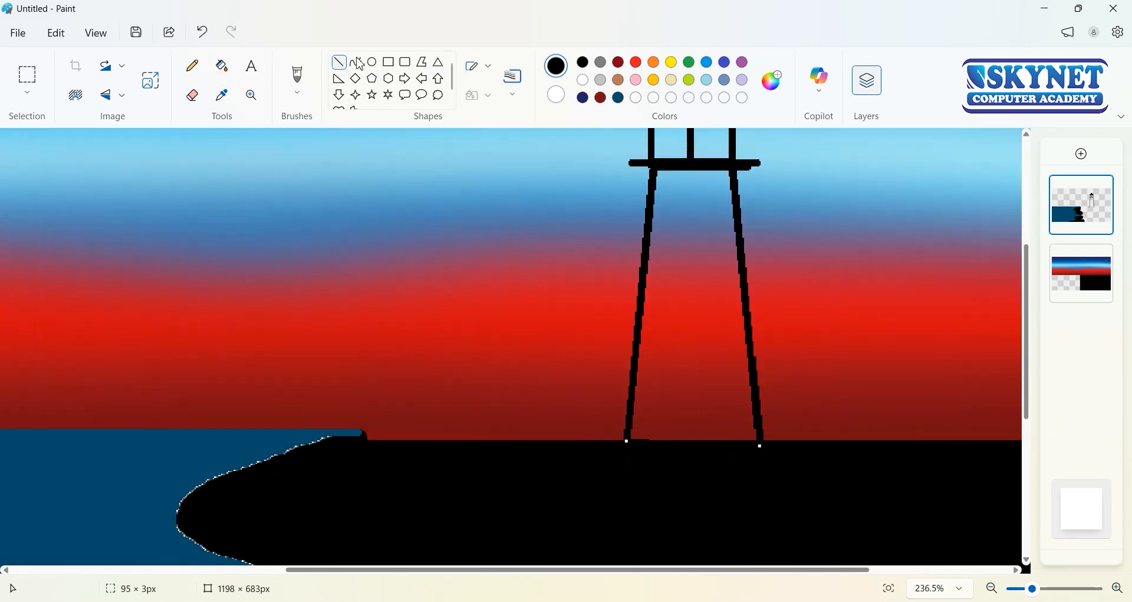
{"action": "left_click", "coordinate": [222, 66]}
{"action": "left_click", "coordinate": [690, 341]}
{"action": "scroll", "coordinate": [690, 341], "scroll_direction": "down", "scroll_amount": 5}
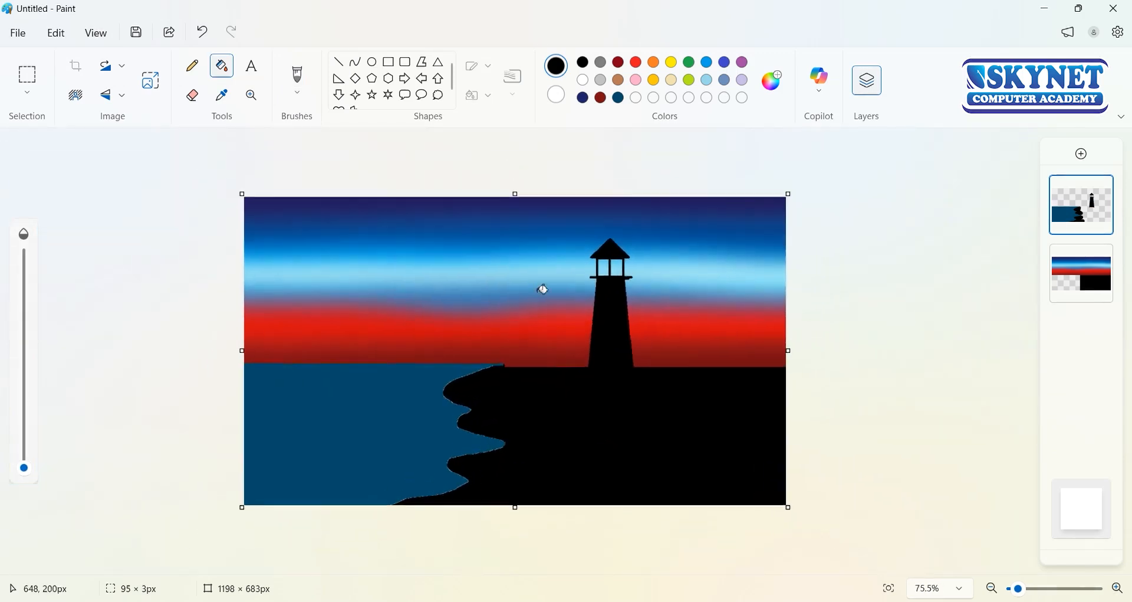
Paint seven small black bird silhouettes in the sky left of the lighthouse using the Brush and the Calligraphy brush
{"action": "scroll", "coordinate": [453, 294], "scroll_direction": "up", "scroll_amount": 2}
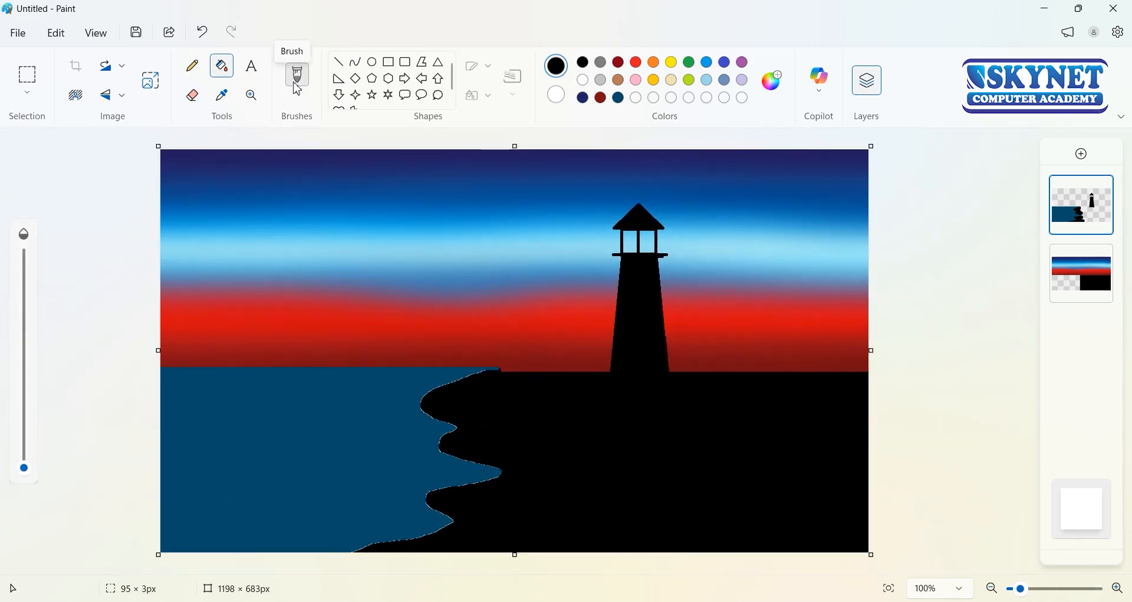
{"action": "left_click", "coordinate": [298, 77]}
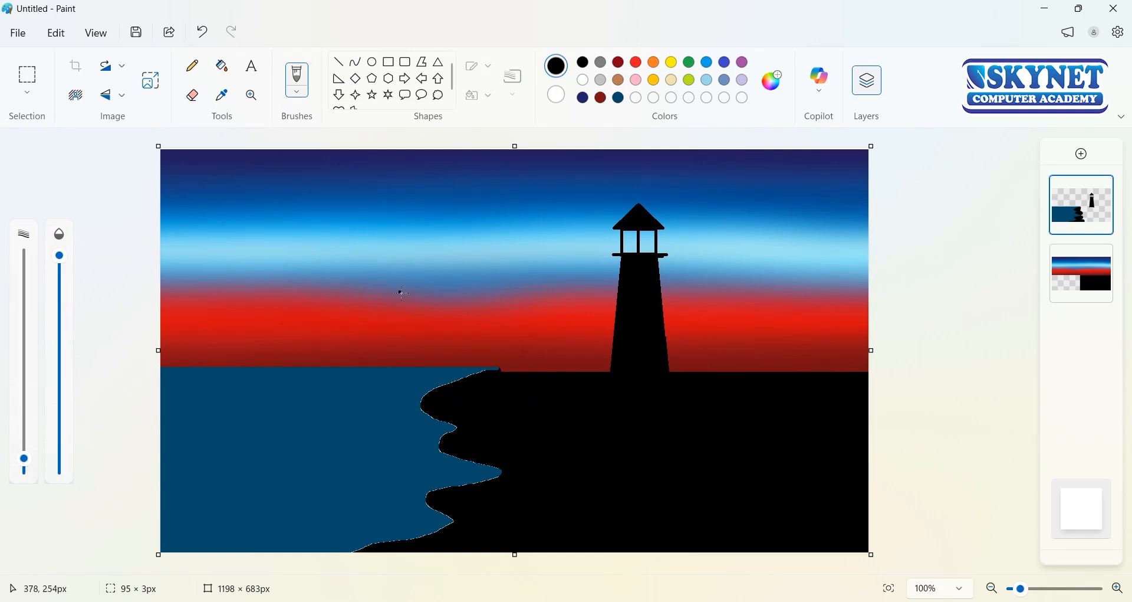
{"action": "key", "text": "ctrl+z"}
{"action": "scroll", "coordinate": [416, 233], "scroll_direction": "up", "scroll_amount": 3}
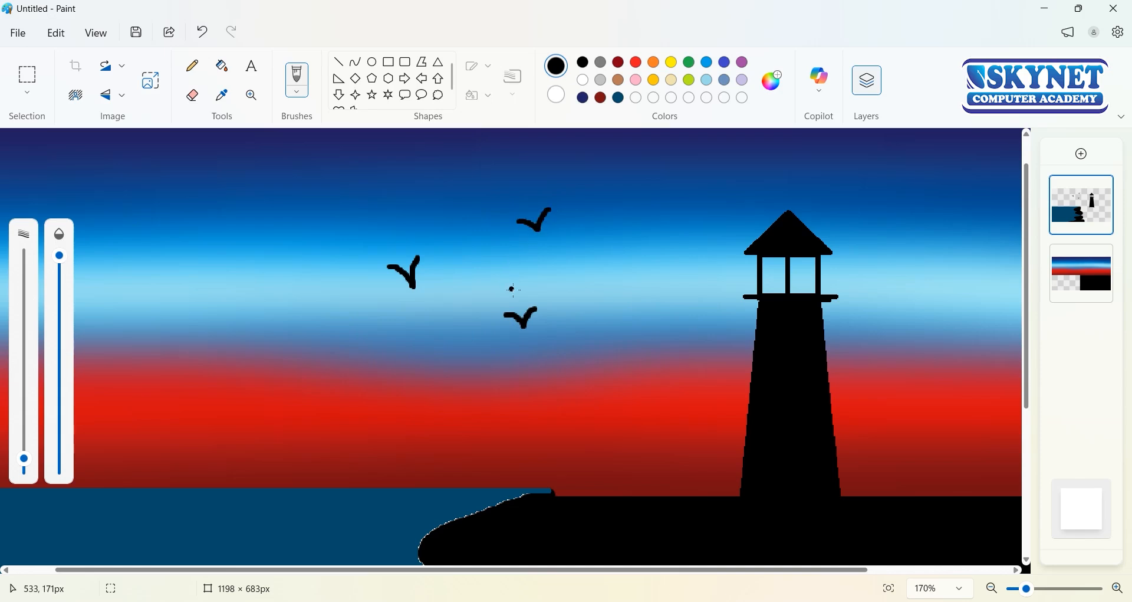
{"action": "left_click", "coordinate": [300, 93]}
{"action": "left_click", "coordinate": [307, 155]}
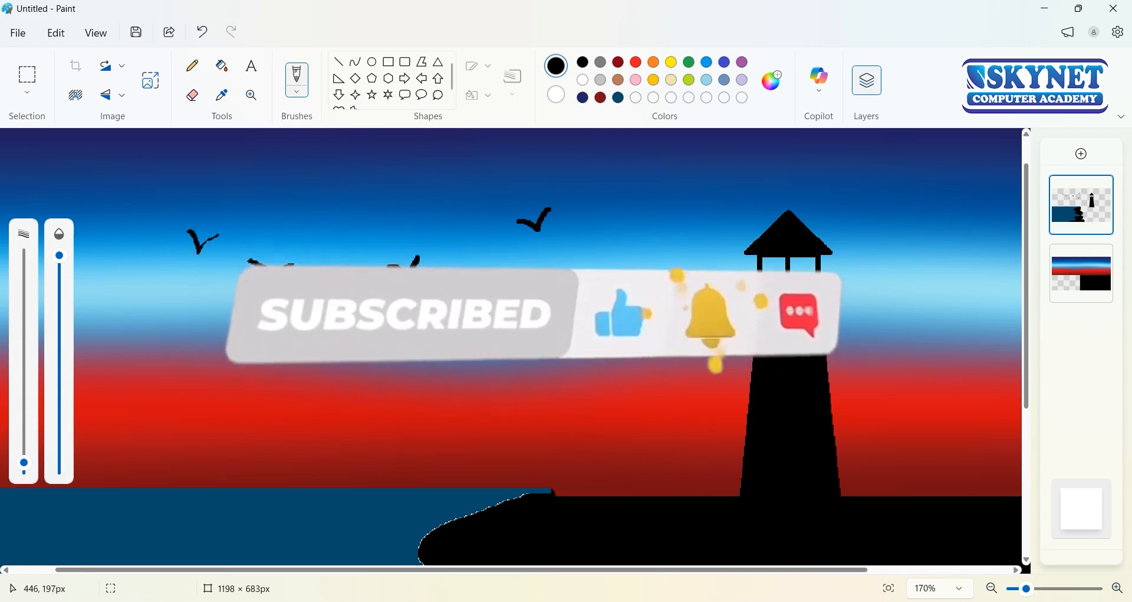
Try to draw a black circle about 82 × 78 px in the red sky just above the sea
{"action": "scroll", "coordinate": [378, 354], "scroll_direction": "up", "scroll_amount": 1}
{"action": "scroll", "coordinate": [388, 366], "scroll_direction": "down", "scroll_amount": 3}
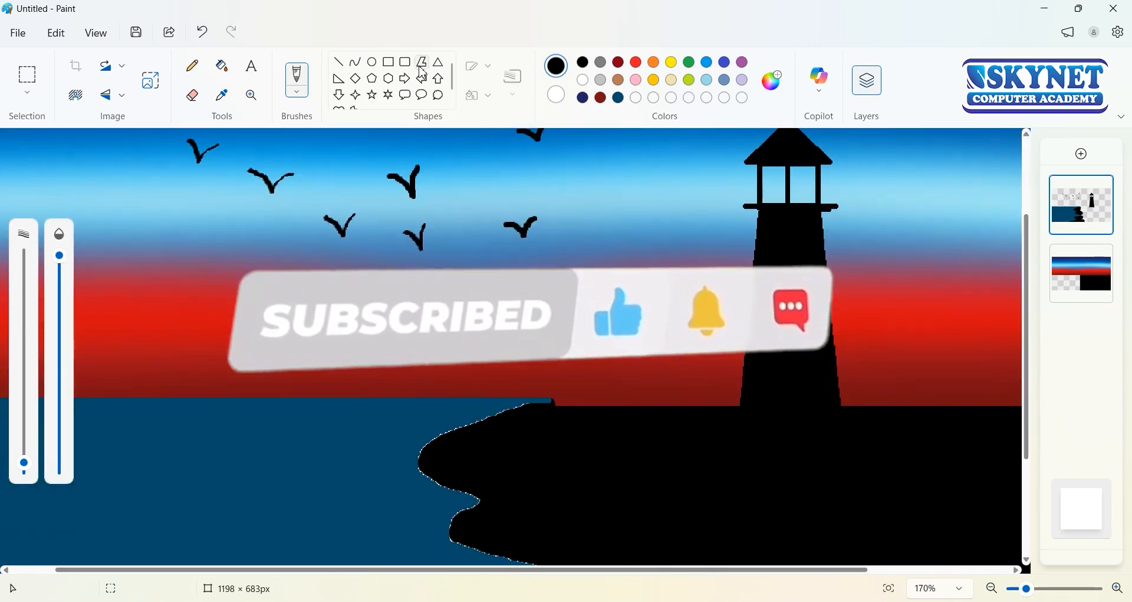
{"action": "left_click", "coordinate": [373, 61]}
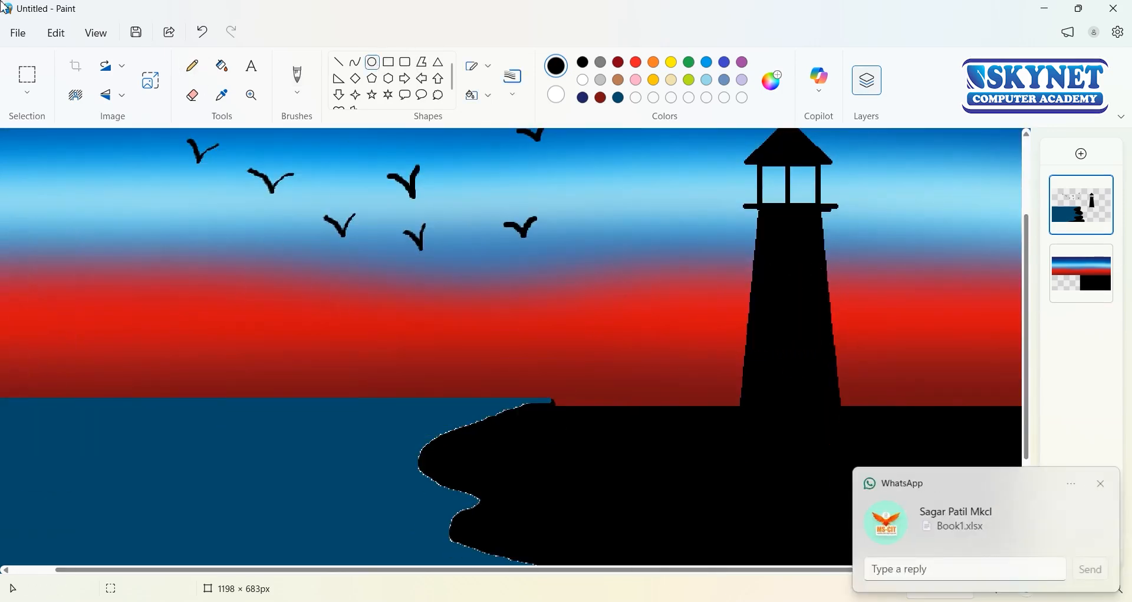
{"action": "left_click_drag", "start_coordinate": [300, 325], "coordinate": [381, 396]}
{"action": "key", "text": "ctrl+z"}
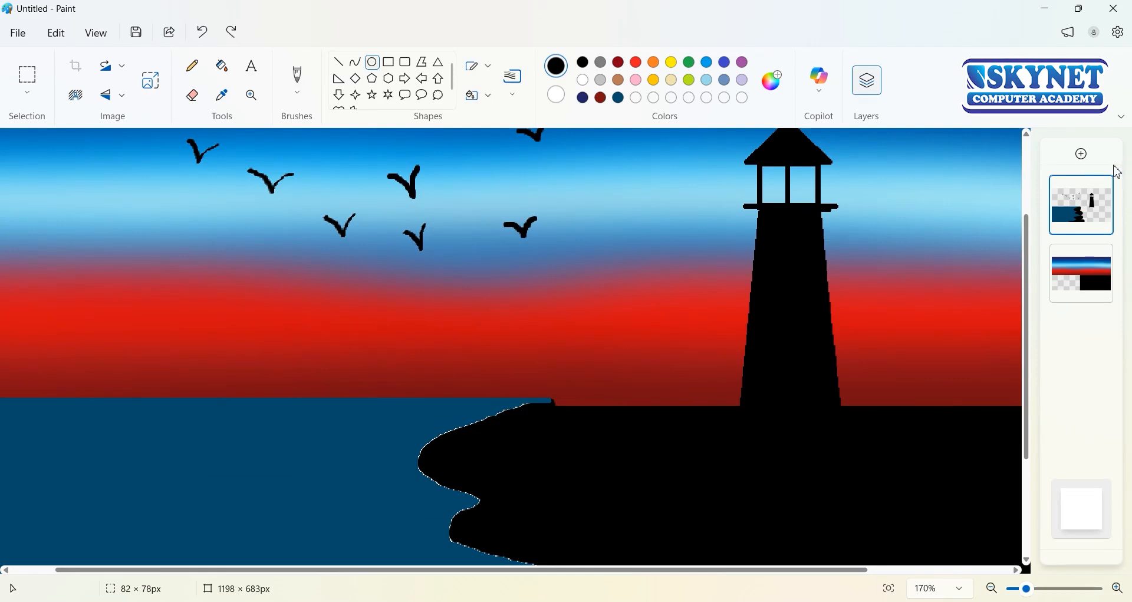
On a new layer placed below the lighthouse layer, draw a white circle about 85 × 87 px partly behind the sea and fill it white
{"action": "left_click", "coordinate": [1086, 164]}
{"action": "left_click_drag", "start_coordinate": [1073, 203], "coordinate": [1073, 249]}
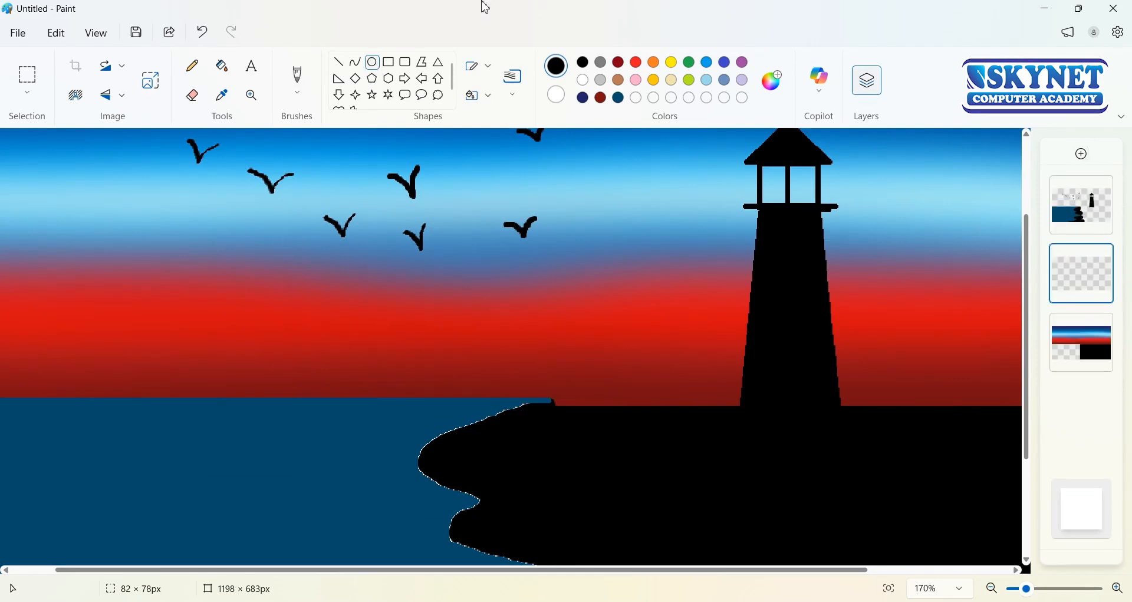
{"action": "left_click", "coordinate": [583, 80]}
{"action": "left_click_drag", "start_coordinate": [271, 332], "coordinate": [370, 425]}
{"action": "mouse_move", "coordinate": [329, 388]}
{"action": "left_mouse_down"}
{"action": "mouse_move", "coordinate": [313, 379]}
{"action": "mouse_move", "coordinate": [325, 389]}
{"action": "left_mouse_up"}
{"action": "left_click_drag", "start_coordinate": [368, 337], "coordinate": [358, 339]}
{"action": "left_click_drag", "start_coordinate": [326, 380], "coordinate": [332, 381]}
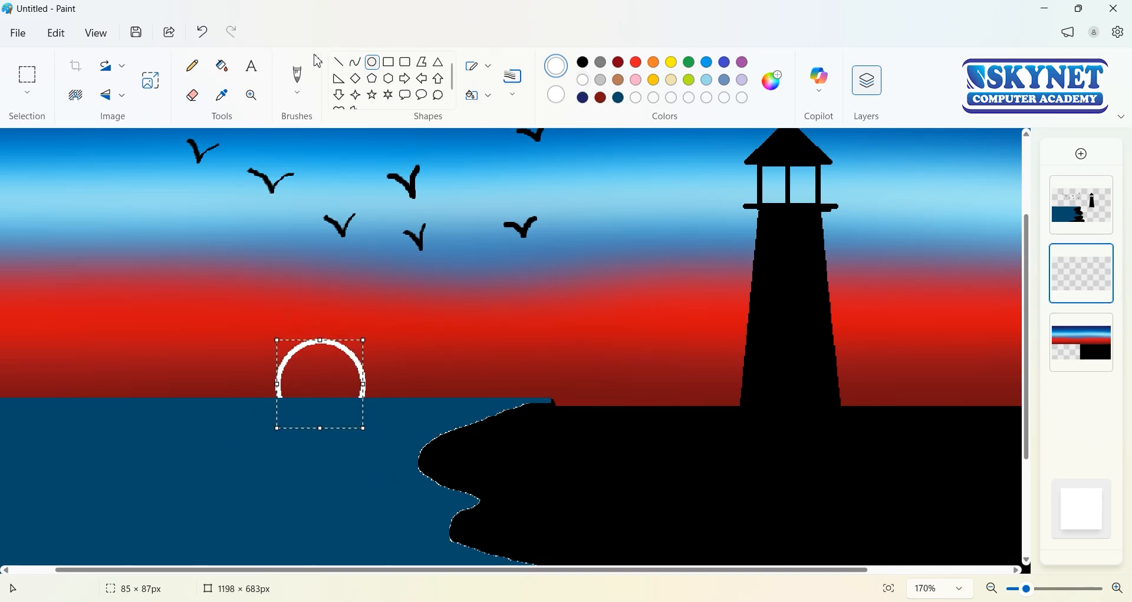
{"action": "left_click", "coordinate": [222, 65]}
{"action": "left_click", "coordinate": [321, 371]}
{"action": "scroll", "coordinate": [67, 274], "scroll_direction": "down", "scroll_amount": 5}
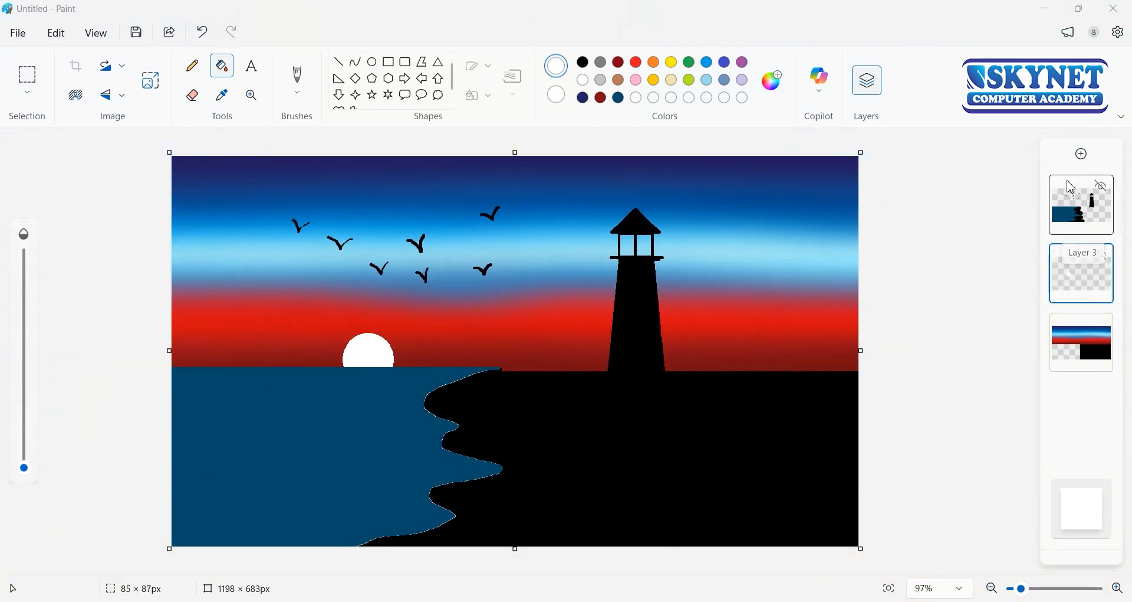
Add a new layer between the sky and sun layers and choose the Oil brush with a small size and very low opacity
{"action": "left_click", "coordinate": [1081, 154]}
{"action": "left_click_drag", "start_coordinate": [1083, 277], "coordinate": [1081, 359]}
{"action": "left_click", "coordinate": [297, 81]}
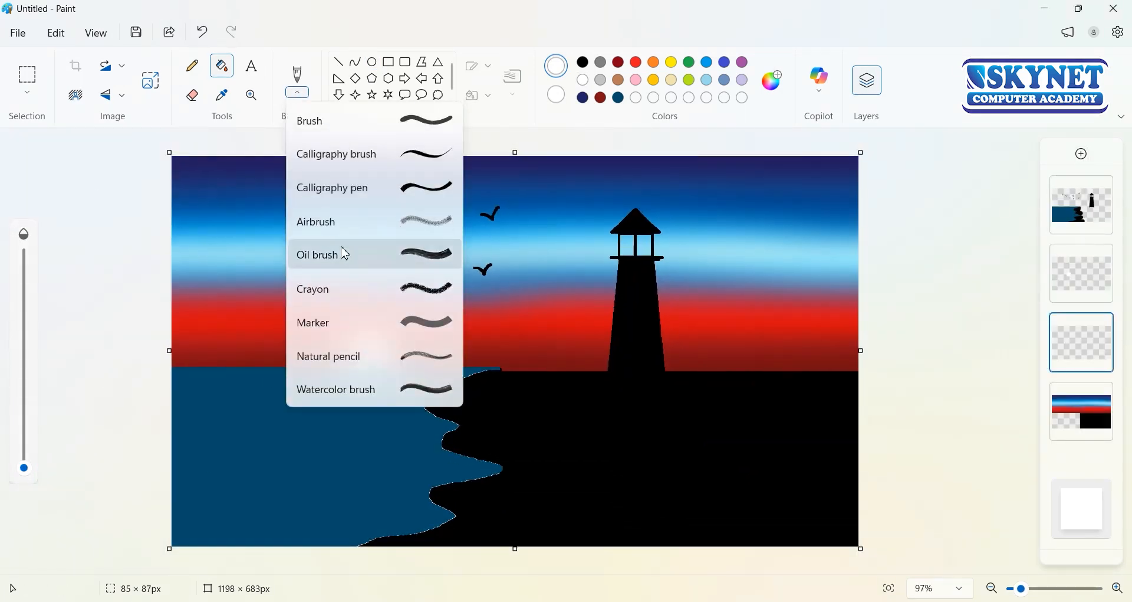
{"action": "left_click", "coordinate": [336, 254]}
{"action": "mouse_move", "coordinate": [59, 251]}
{"action": "left_mouse_down"}
{"action": "mouse_move", "coordinate": [71, 450]}
{"action": "mouse_move", "coordinate": [24, 444]}
{"action": "left_mouse_up"}
Paint faint white cloud streaks across the red part of the sky around and left of the sun
{"action": "left_click_drag", "start_coordinate": [308, 319], "coordinate": [341, 318]}
{"action": "left_click_drag", "start_coordinate": [377, 311], "coordinate": [241, 305]}
{"action": "key", "text": "ctrl+z"}
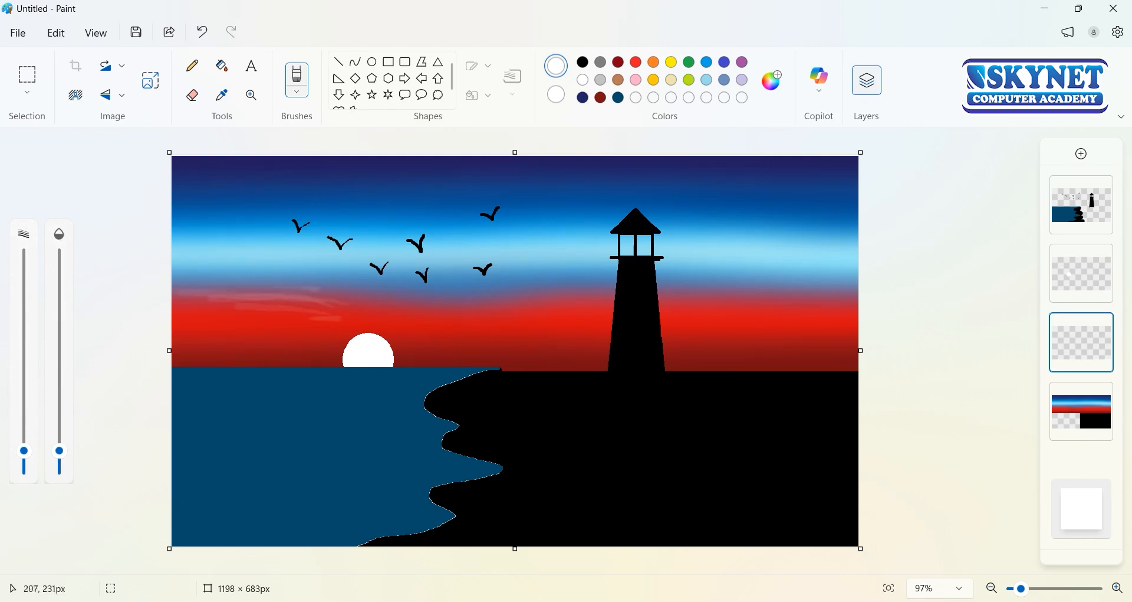
{"action": "left_click_drag", "start_coordinate": [399, 299], "coordinate": [526, 297]}
{"action": "left_click_drag", "start_coordinate": [296, 298], "coordinate": [506, 315]}
{"action": "left_click_drag", "start_coordinate": [189, 310], "coordinate": [460, 323]}
{"action": "left_click_drag", "start_coordinate": [308, 330], "coordinate": [476, 345]}
{"action": "left_click_drag", "start_coordinate": [215, 301], "coordinate": [345, 308]}
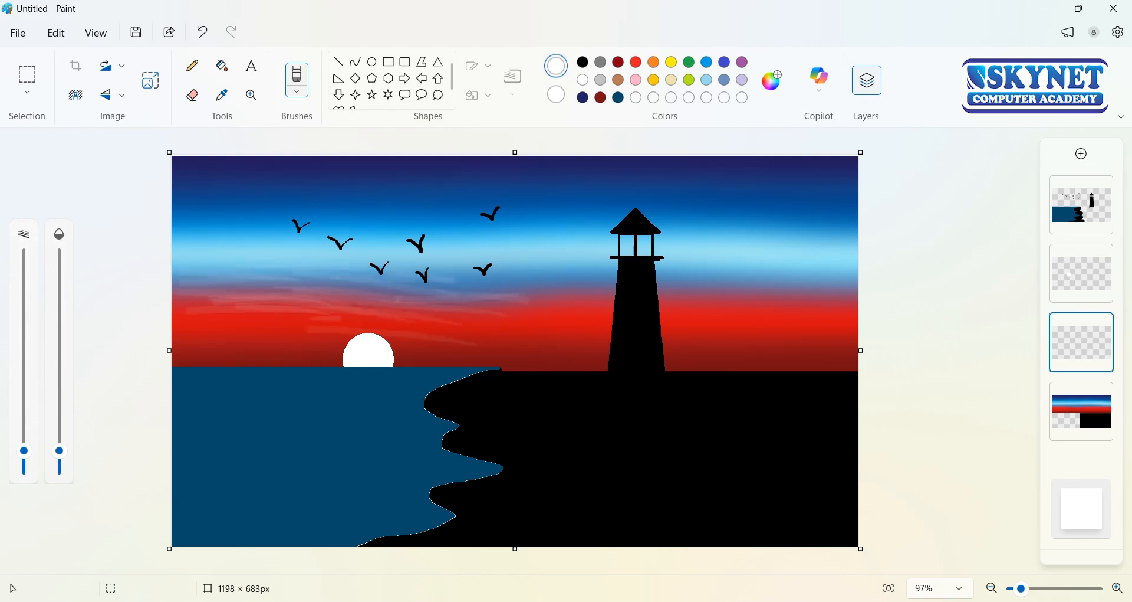
{"action": "left_click_drag", "start_coordinate": [204, 328], "coordinate": [348, 335]}
{"action": "left_click_drag", "start_coordinate": [174, 322], "coordinate": [295, 319]}
{"action": "left_click_drag", "start_coordinate": [181, 311], "coordinate": [289, 314]}
{"action": "left_click_drag", "start_coordinate": [197, 355], "coordinate": [315, 359]}
{"action": "mouse_move", "coordinate": [174, 348]}
{"action": "left_mouse_down"}
{"action": "mouse_move", "coordinate": [342, 349]}
{"action": "mouse_move", "coordinate": [323, 361]}
{"action": "left_mouse_up"}
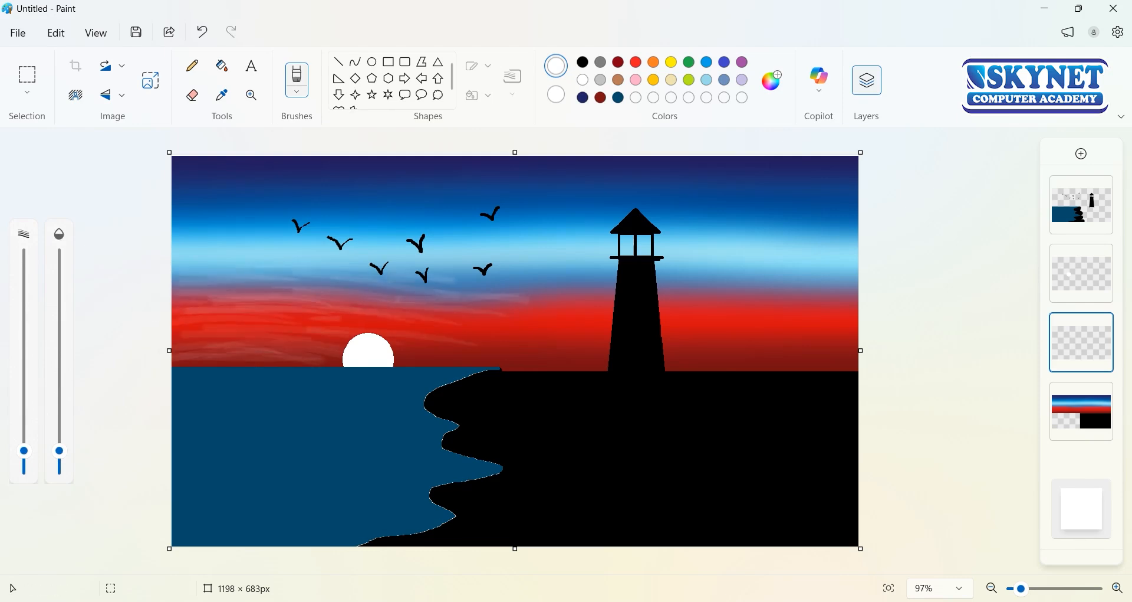
Paint faint white cloud streaks across the blue sky above and around the birds
{"action": "left_click_drag", "start_coordinate": [221, 234], "coordinate": [402, 233]}
{"action": "left_click_drag", "start_coordinate": [174, 211], "coordinate": [413, 213]}
{"action": "left_click_drag", "start_coordinate": [219, 199], "coordinate": [328, 204]}
{"action": "left_click_drag", "start_coordinate": [308, 197], "coordinate": [426, 213]}
{"action": "left_click_drag", "start_coordinate": [214, 185], "coordinate": [351, 185]}
{"action": "left_click_drag", "start_coordinate": [271, 182], "coordinate": [444, 218]}
{"action": "mouse_move", "coordinate": [377, 189]}
{"action": "left_mouse_down"}
{"action": "mouse_move", "coordinate": [501, 218]}
{"action": "mouse_move", "coordinate": [574, 218]}
{"action": "left_mouse_up"}
{"action": "left_click_drag", "start_coordinate": [451, 186], "coordinate": [584, 199]}
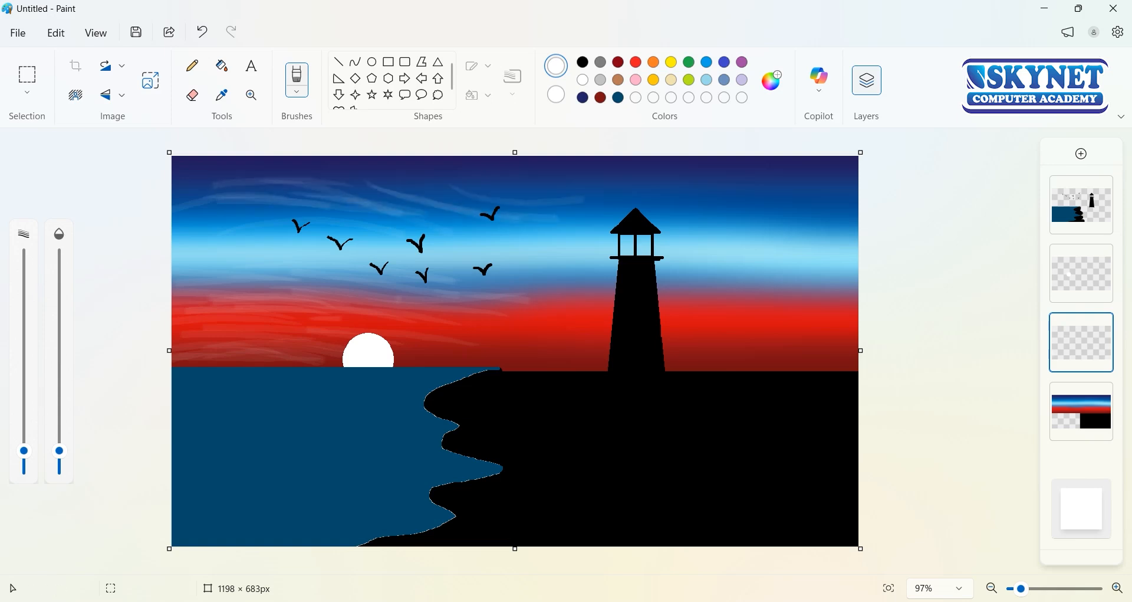
Extend the faint white cloud streaks across the upper blue sky behind the lighthouse to the canvas's right edge
{"action": "left_click_drag", "start_coordinate": [389, 186], "coordinate": [522, 201]}
{"action": "left_click_drag", "start_coordinate": [492, 180], "coordinate": [640, 207]}
{"action": "left_click_drag", "start_coordinate": [554, 186], "coordinate": [728, 222]}
{"action": "left_click_drag", "start_coordinate": [652, 198], "coordinate": [778, 229]}
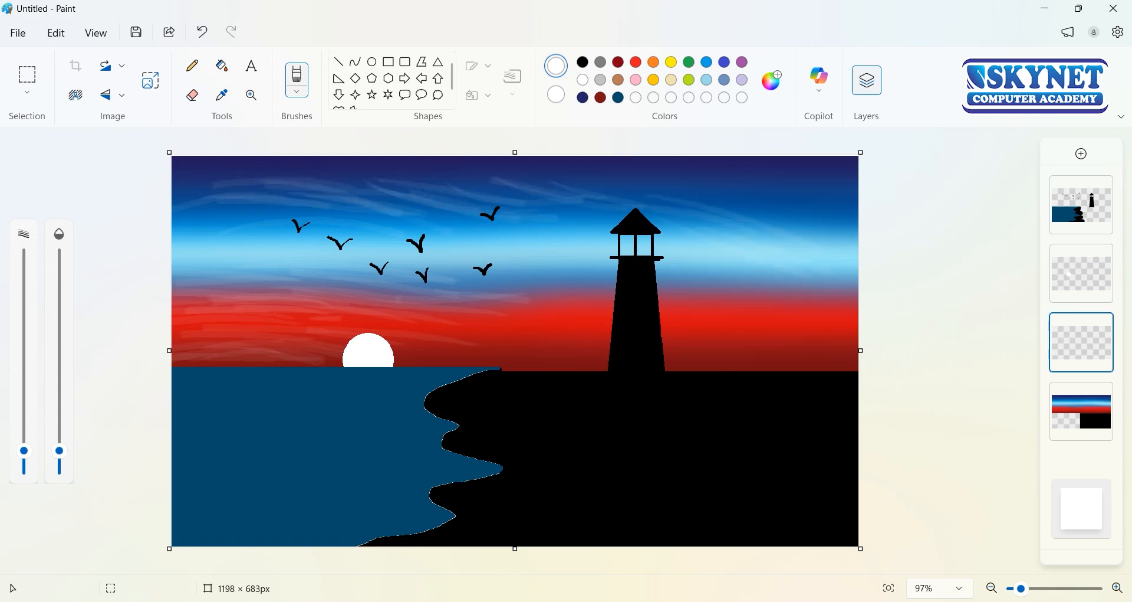
{"action": "left_click_drag", "start_coordinate": [693, 193], "coordinate": [788, 225]}
{"action": "left_click_drag", "start_coordinate": [613, 176], "coordinate": [830, 228]}
{"action": "left_click_drag", "start_coordinate": [600, 192], "coordinate": [699, 200]}
{"action": "left_click_drag", "start_coordinate": [520, 171], "coordinate": [665, 205]}
{"action": "left_click_drag", "start_coordinate": [540, 170], "coordinate": [711, 190]}
{"action": "left_click_drag", "start_coordinate": [675, 186], "coordinate": [857, 226]}
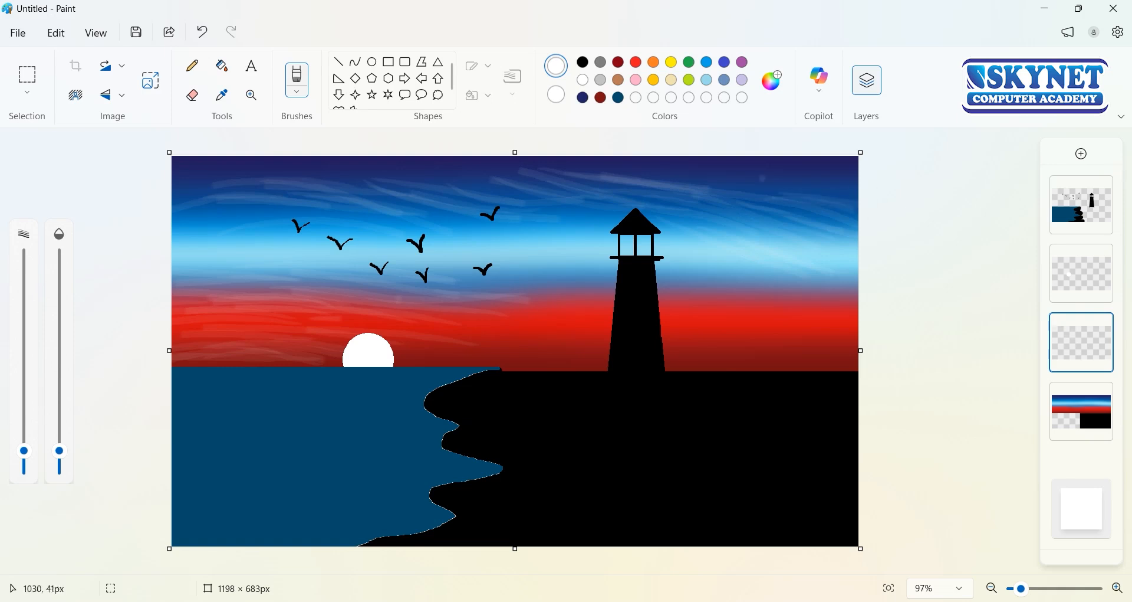
Cover the dark blue strip along the top of the sky with faint white cloud streaks
{"action": "left_click_drag", "start_coordinate": [761, 179], "coordinate": [858, 202]}
{"action": "left_click_drag", "start_coordinate": [650, 165], "coordinate": [812, 196]}
{"action": "left_click_drag", "start_coordinate": [510, 158], "coordinate": [656, 180]}
{"action": "mouse_move", "coordinate": [701, 165]}
{"action": "left_mouse_down"}
{"action": "mouse_move", "coordinate": [848, 183]}
{"action": "mouse_move", "coordinate": [855, 172]}
{"action": "mouse_move", "coordinate": [493, 160]}
{"action": "left_mouse_up"}
{"action": "left_click_drag", "start_coordinate": [412, 162], "coordinate": [549, 182]}
{"action": "left_click_drag", "start_coordinate": [380, 158], "coordinate": [500, 164]}
{"action": "left_click_drag", "start_coordinate": [417, 169], "coordinate": [549, 199]}
{"action": "left_click_drag", "start_coordinate": [354, 158], "coordinate": [494, 179]}
{"action": "left_click_drag", "start_coordinate": [313, 159], "coordinate": [499, 195]}
{"action": "left_click_drag", "start_coordinate": [318, 158], "coordinate": [417, 172]}
{"action": "left_click_drag", "start_coordinate": [286, 158], "coordinate": [439, 192]}
{"action": "left_click_drag", "start_coordinate": [218, 158], "coordinate": [395, 188]}
{"action": "mouse_move", "coordinate": [173, 172]}
{"action": "left_mouse_down"}
{"action": "mouse_move", "coordinate": [359, 183]}
{"action": "mouse_move", "coordinate": [340, 177]}
{"action": "left_mouse_up"}
Fill the blue sky around the birds and along the canvas's left edge with more faint white streaks
{"action": "left_click_drag", "start_coordinate": [415, 196], "coordinate": [476, 224]}
{"action": "left_click_drag", "start_coordinate": [525, 200], "coordinate": [584, 214]}
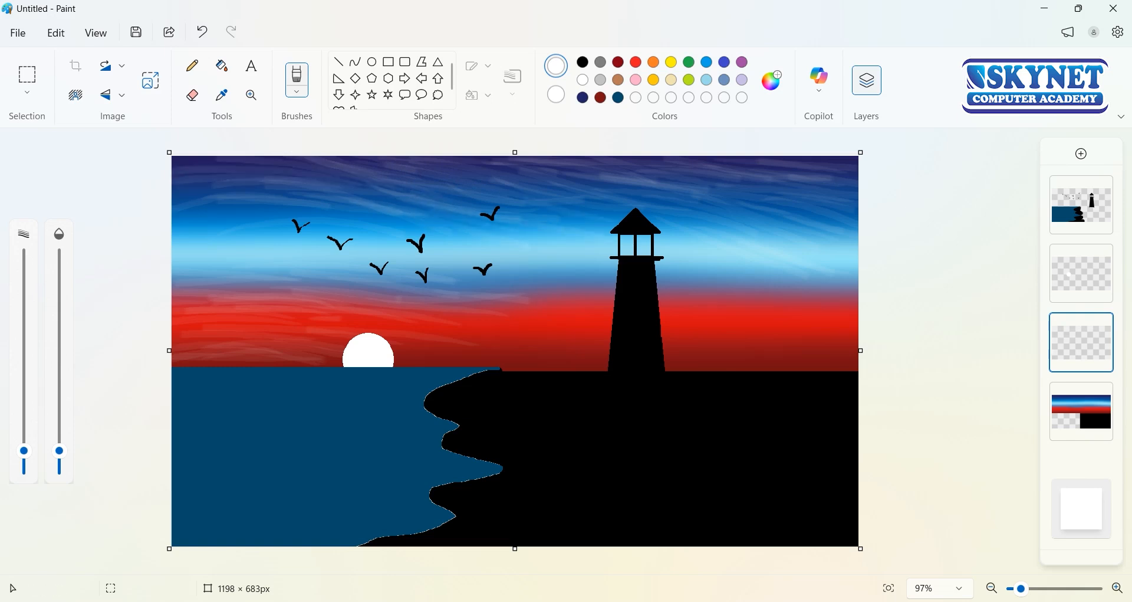
{"action": "left_click_drag", "start_coordinate": [471, 227], "coordinate": [174, 225]}
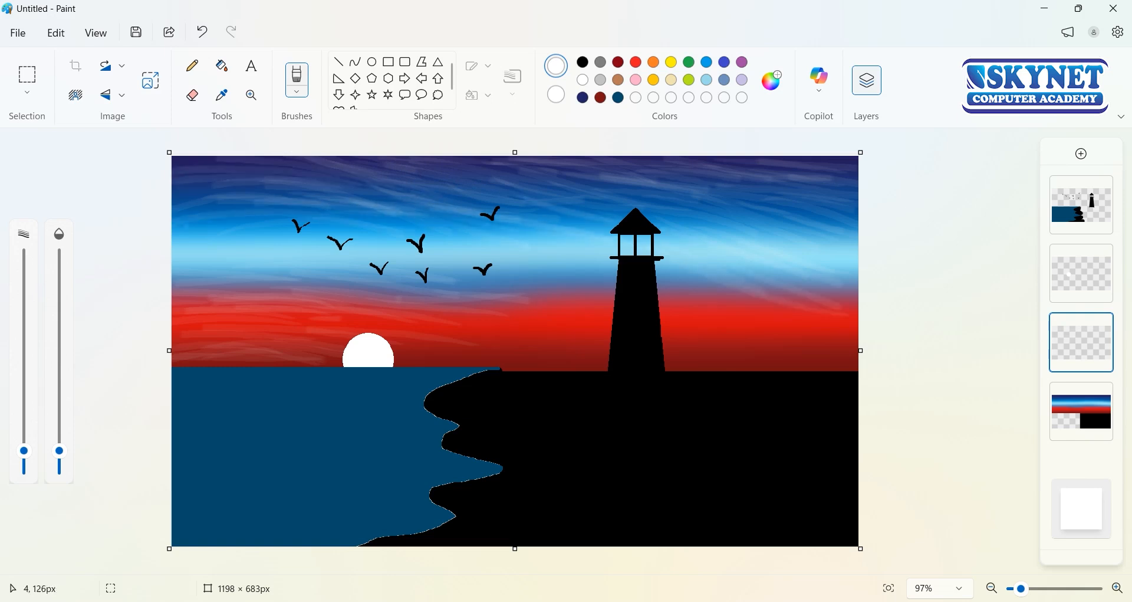
{"action": "left_click_drag", "start_coordinate": [272, 195], "coordinate": [182, 209]}
{"action": "left_click_drag", "start_coordinate": [285, 187], "coordinate": [174, 197]}
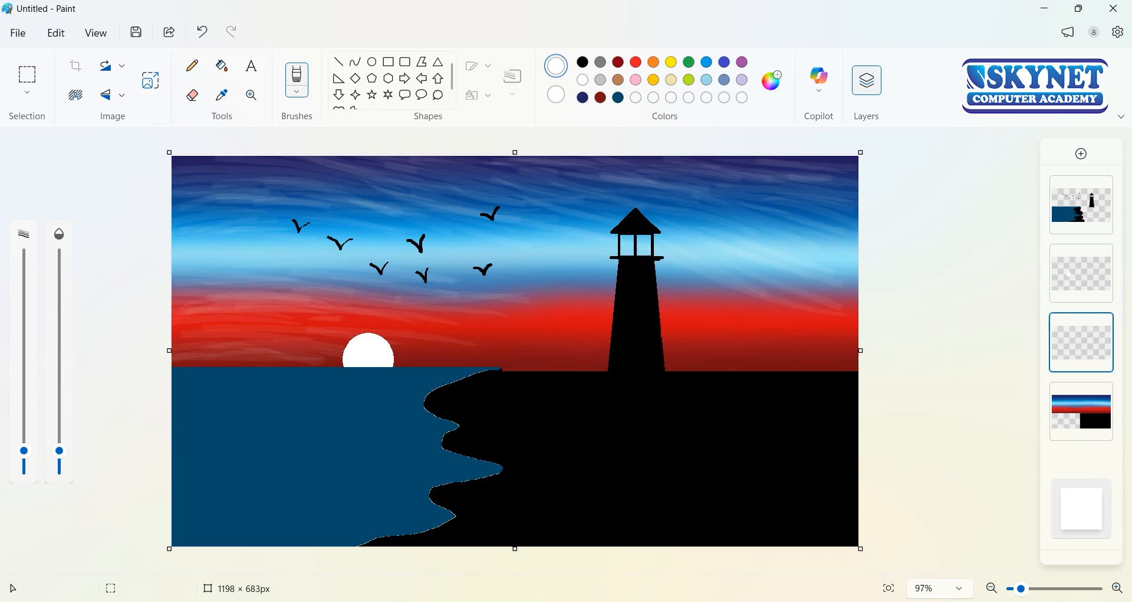
Paint faint slanting white streaks in the red sky between the sun and the lighthouse
{"action": "mouse_move", "coordinate": [169, 350]}
{"action": "left_mouse_down"}
{"action": "mouse_move", "coordinate": [348, 349]}
{"action": "mouse_move", "coordinate": [519, 366]}
{"action": "left_mouse_up"}
{"action": "key", "text": "ctrl+z"}
{"action": "left_click_drag", "start_coordinate": [406, 356], "coordinate": [541, 370]}
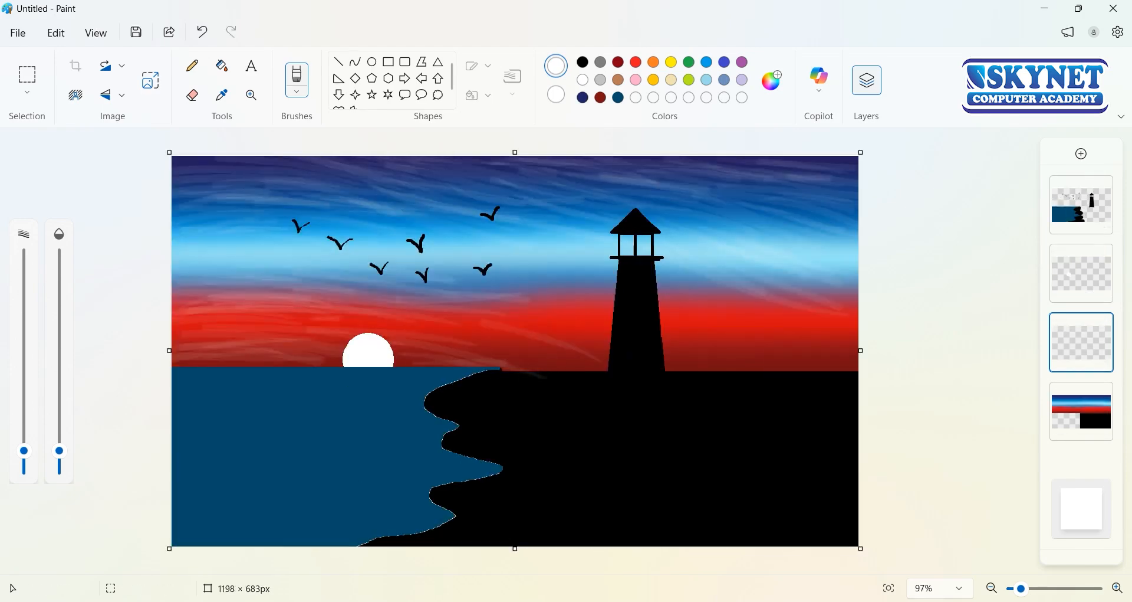
{"action": "left_click_drag", "start_coordinate": [451, 318], "coordinate": [568, 350]}
{"action": "left_click_drag", "start_coordinate": [499, 319], "coordinate": [602, 346]}
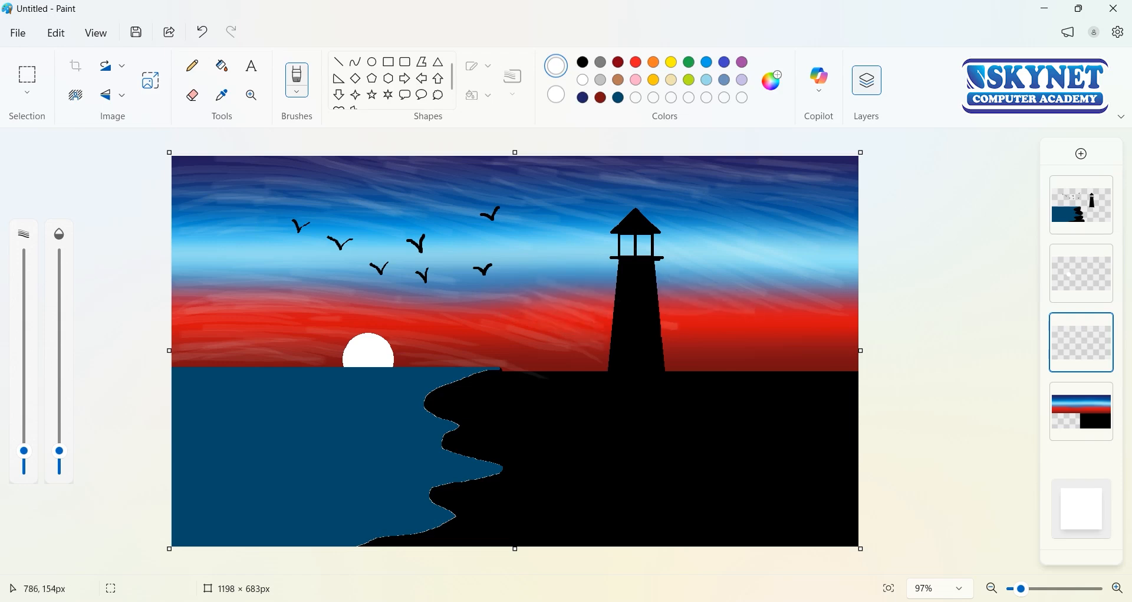
Paint faint slanting white streaks in the red sky right of the lighthouse
{"action": "left_click_drag", "start_coordinate": [697, 288], "coordinate": [807, 337]}
{"action": "mouse_move", "coordinate": [661, 291]}
{"action": "left_mouse_down"}
{"action": "mouse_move", "coordinate": [844, 335]}
{"action": "mouse_move", "coordinate": [731, 330]}
{"action": "left_mouse_up"}
{"action": "key", "text": "ctrl+z"}
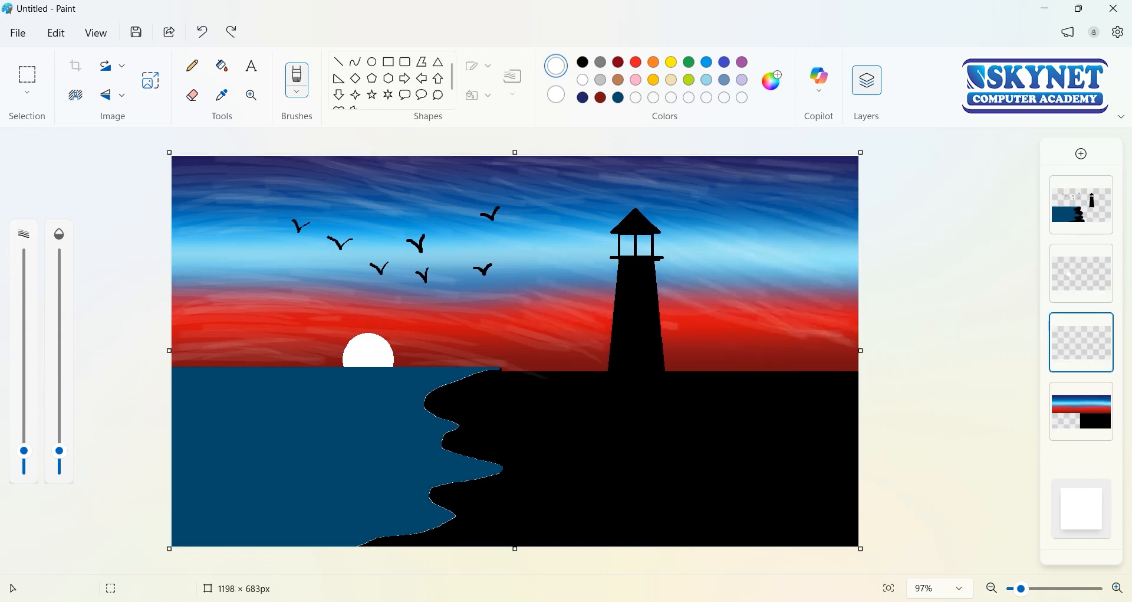
{"action": "left_click_drag", "start_coordinate": [846, 347], "coordinate": [732, 314]}
{"action": "left_click_drag", "start_coordinate": [856, 361], "coordinate": [686, 320]}
{"action": "left_click_drag", "start_coordinate": [857, 362], "coordinate": [739, 354]}
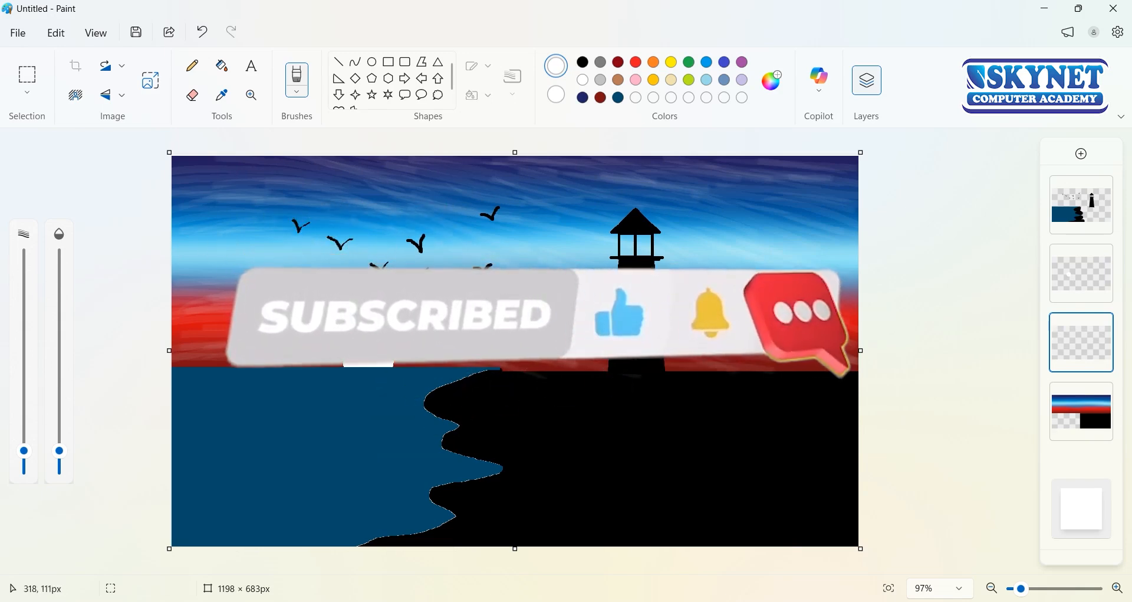
Enlarge the Oil brush, adjust its opacity and paint broad translucent white strokes over the red sky around the sun
{"action": "left_click_drag", "start_coordinate": [59, 451], "coordinate": [25, 424]}
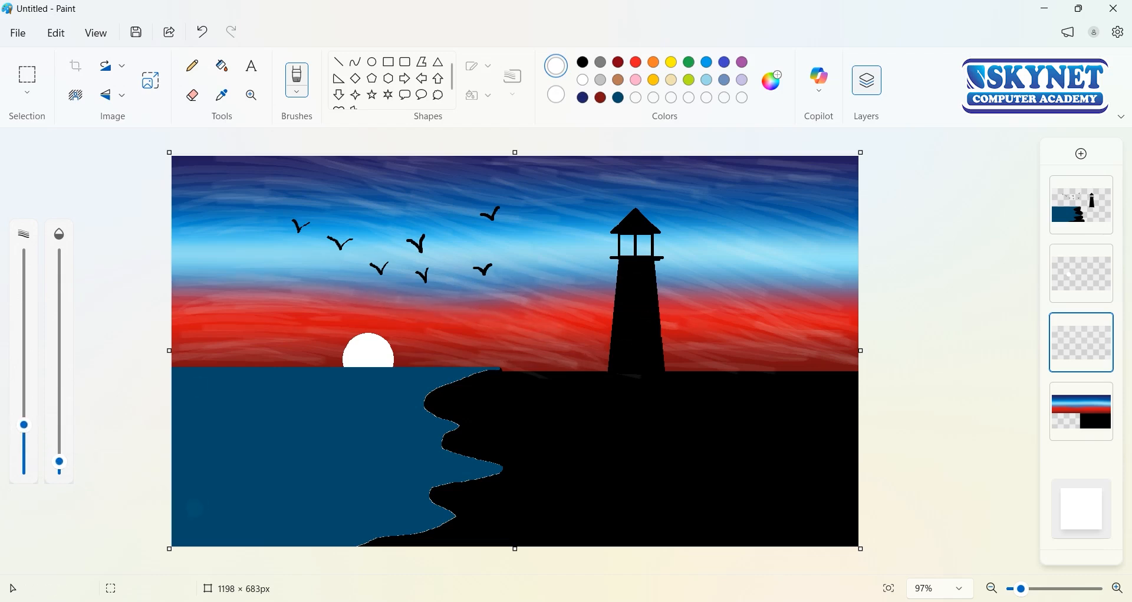
{"action": "left_click_drag", "start_coordinate": [816, 218], "coordinate": [735, 190]}
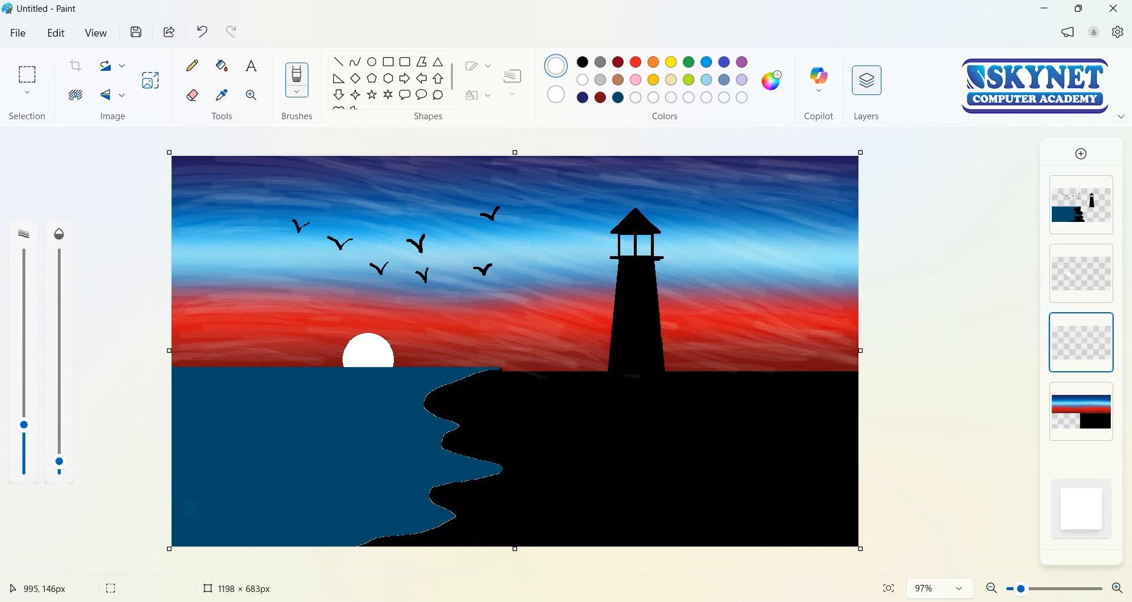
{"action": "left_click_drag", "start_coordinate": [24, 425], "coordinate": [24, 391]}
{"action": "left_click_drag", "start_coordinate": [59, 462], "coordinate": [59, 449]}
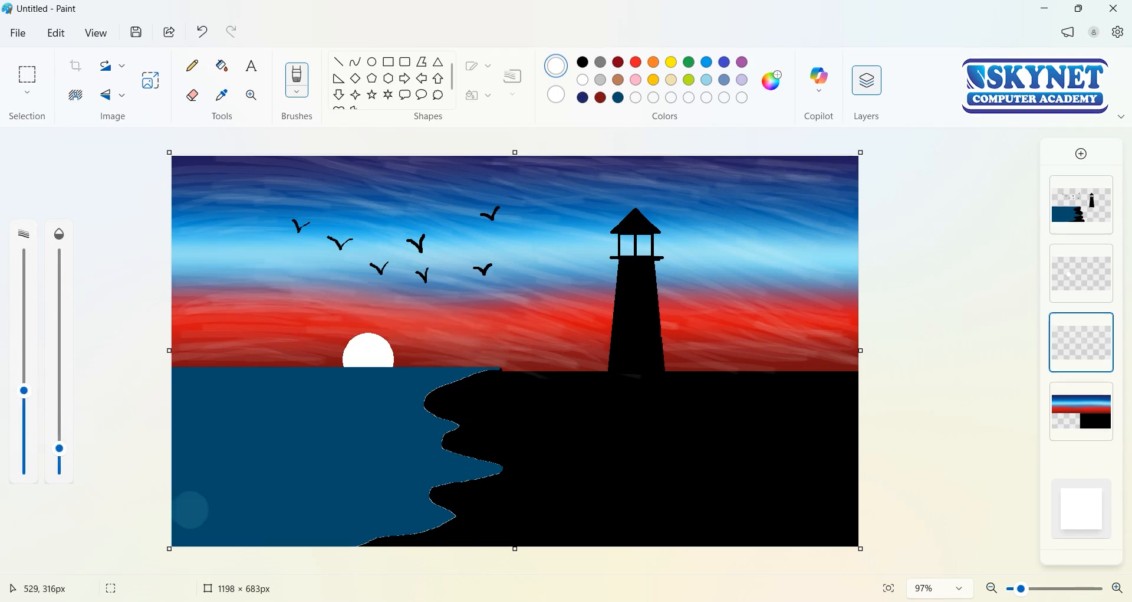
{"action": "left_click_drag", "start_coordinate": [403, 276], "coordinate": [593, 314]}
{"action": "left_click_drag", "start_coordinate": [294, 295], "coordinate": [509, 328]}
{"action": "left_click_drag", "start_coordinate": [208, 302], "coordinate": [414, 333]}
{"action": "mouse_move", "coordinate": [220, 335]}
{"action": "left_mouse_down"}
{"action": "mouse_move", "coordinate": [308, 343]}
{"action": "mouse_move", "coordinate": [177, 322]}
{"action": "left_mouse_up"}
{"action": "left_click_drag", "start_coordinate": [368, 317], "coordinate": [174, 304]}
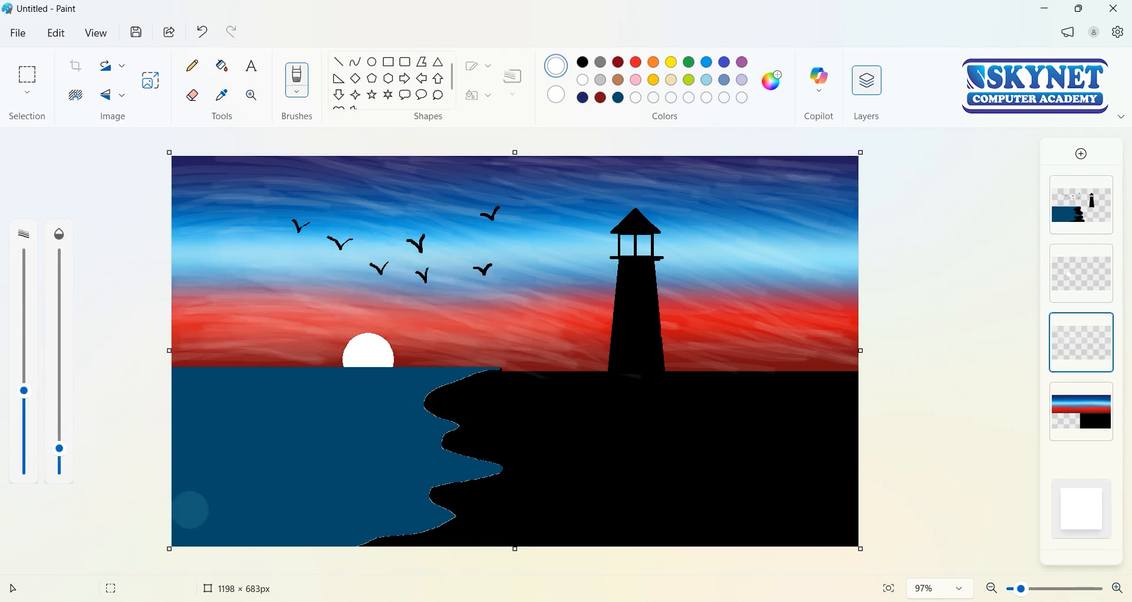
Paint broad translucent white strokes over the sky around the lighthouse, the upper blue area and the red band
{"action": "left_click_drag", "start_coordinate": [711, 301], "coordinate": [849, 335]}
{"action": "left_click_drag", "start_coordinate": [744, 279], "coordinate": [855, 315]}
{"action": "left_click_drag", "start_coordinate": [696, 210], "coordinate": [772, 221]}
{"action": "mouse_move", "coordinate": [843, 215]}
{"action": "left_mouse_down"}
{"action": "mouse_move", "coordinate": [738, 171]}
{"action": "mouse_move", "coordinate": [843, 209]}
{"action": "left_mouse_up"}
{"action": "left_click_drag", "start_coordinate": [767, 170], "coordinate": [545, 162]}
{"action": "left_click_drag", "start_coordinate": [628, 177], "coordinate": [805, 217]}
{"action": "mouse_move", "coordinate": [617, 203]}
{"action": "left_mouse_down"}
{"action": "mouse_move", "coordinate": [549, 168]}
{"action": "mouse_move", "coordinate": [292, 171]}
{"action": "left_mouse_up"}
{"action": "mouse_move", "coordinate": [292, 171]}
{"action": "left_mouse_down"}
{"action": "mouse_move", "coordinate": [455, 185]}
{"action": "mouse_move", "coordinate": [280, 212]}
{"action": "left_mouse_up"}
{"action": "left_click_drag", "start_coordinate": [398, 206], "coordinate": [605, 225]}
{"action": "mouse_move", "coordinate": [840, 299]}
{"action": "left_mouse_down"}
{"action": "mouse_move", "coordinate": [740, 283]}
{"action": "mouse_move", "coordinate": [808, 293]}
{"action": "left_mouse_up"}
{"action": "mouse_move", "coordinate": [492, 288]}
{"action": "left_mouse_down"}
{"action": "mouse_move", "coordinate": [653, 291]}
{"action": "mouse_move", "coordinate": [841, 330]}
{"action": "left_mouse_up"}
{"action": "left_click_drag", "start_coordinate": [597, 324], "coordinate": [389, 304]}
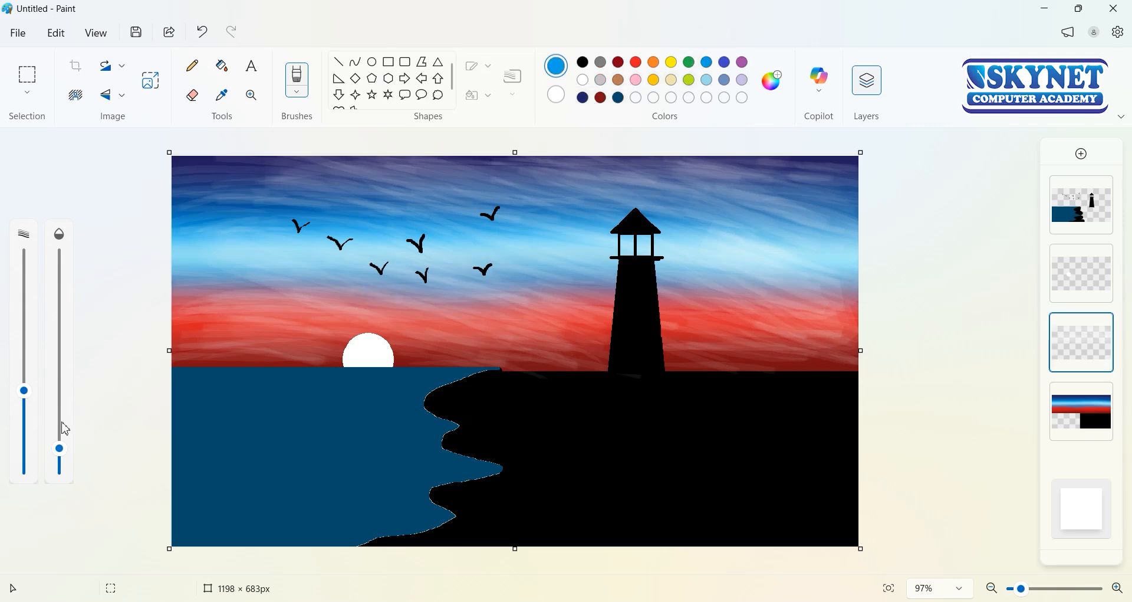
Add a new layer above the lighthouse layer and set the Oil brush to a small size in black
{"action": "left_click_drag", "start_coordinate": [24, 390], "coordinate": [24, 460]}
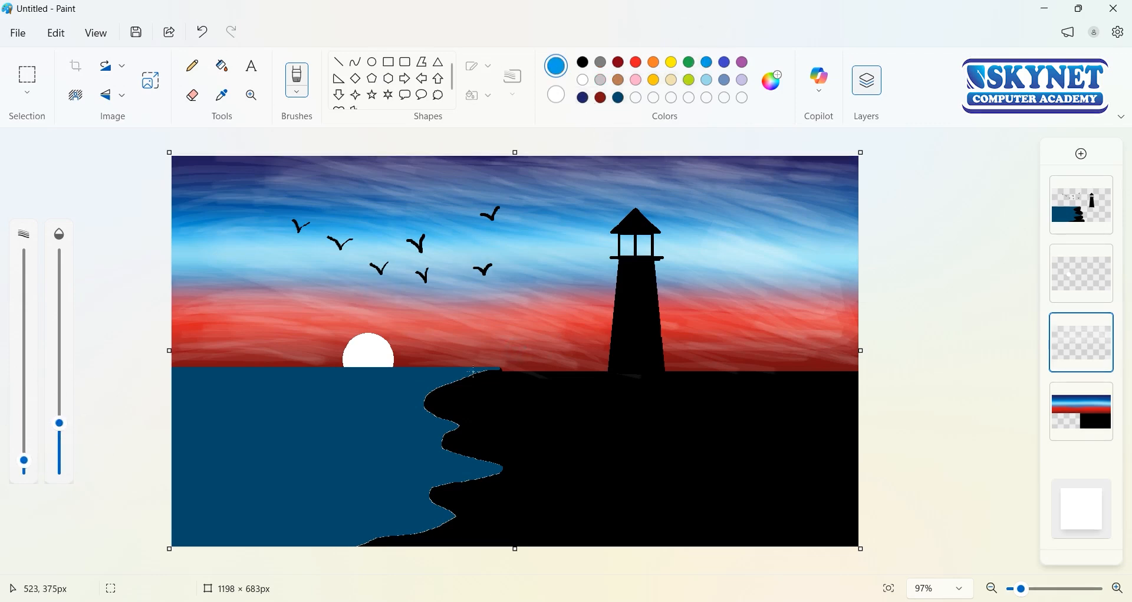
{"action": "left_click", "coordinate": [1072, 216]}
{"action": "left_click", "coordinate": [1083, 155]}
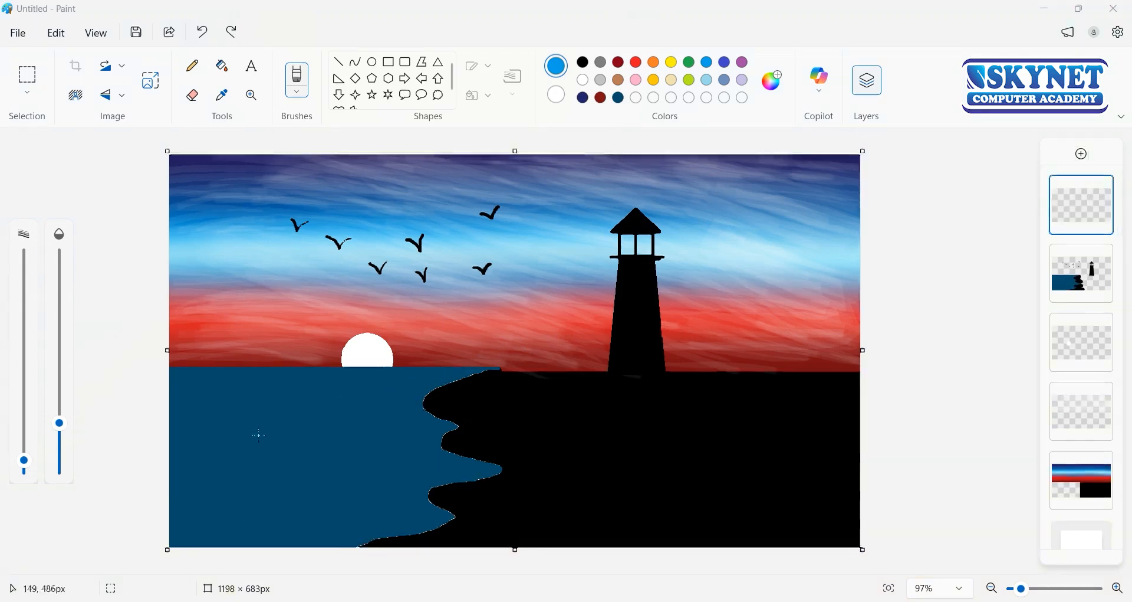
{"action": "scroll", "coordinate": [301, 437], "scroll_direction": "up", "scroll_amount": 5}
{"action": "left_click_drag", "start_coordinate": [506, 568], "coordinate": [458, 567]}
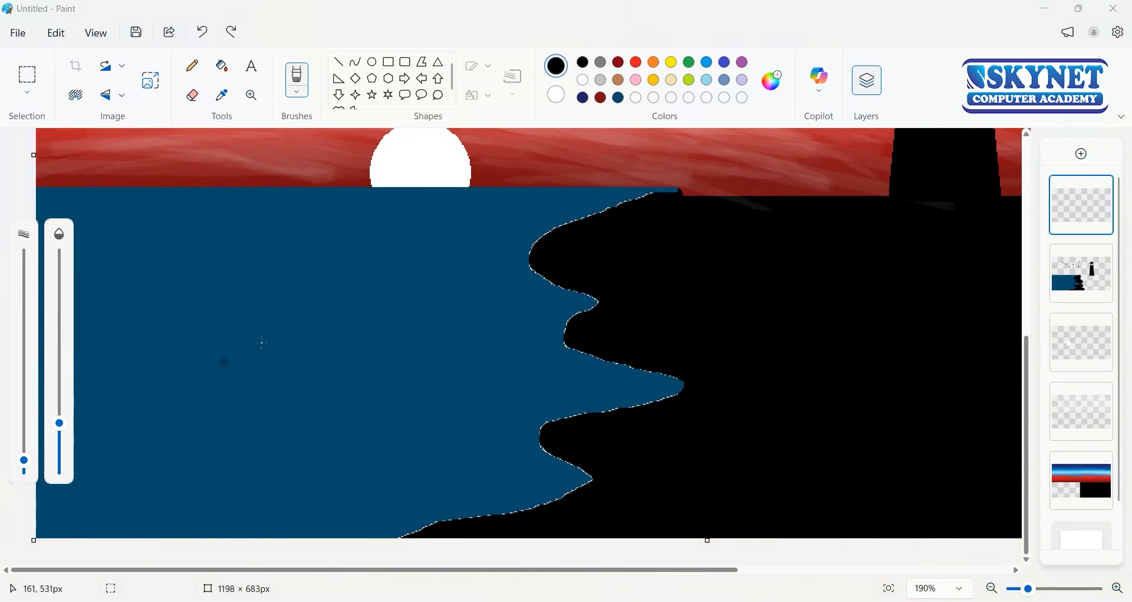
Raise the brush opacity and paint thin black strokes along the sea's horizon and just below it
{"action": "left_click_drag", "start_coordinate": [58, 423], "coordinate": [70, 361]}
{"action": "mouse_move", "coordinate": [246, 200]}
{"action": "left_mouse_down"}
{"action": "mouse_move", "coordinate": [228, 189]}
{"action": "mouse_move", "coordinate": [324, 205]}
{"action": "mouse_move", "coordinate": [516, 205]}
{"action": "mouse_move", "coordinate": [480, 207]}
{"action": "mouse_move", "coordinate": [550, 190]}
{"action": "left_mouse_up"}
{"action": "key", "text": "ctrl+z"}
{"action": "left_click_drag", "start_coordinate": [405, 186], "coordinate": [544, 195]}
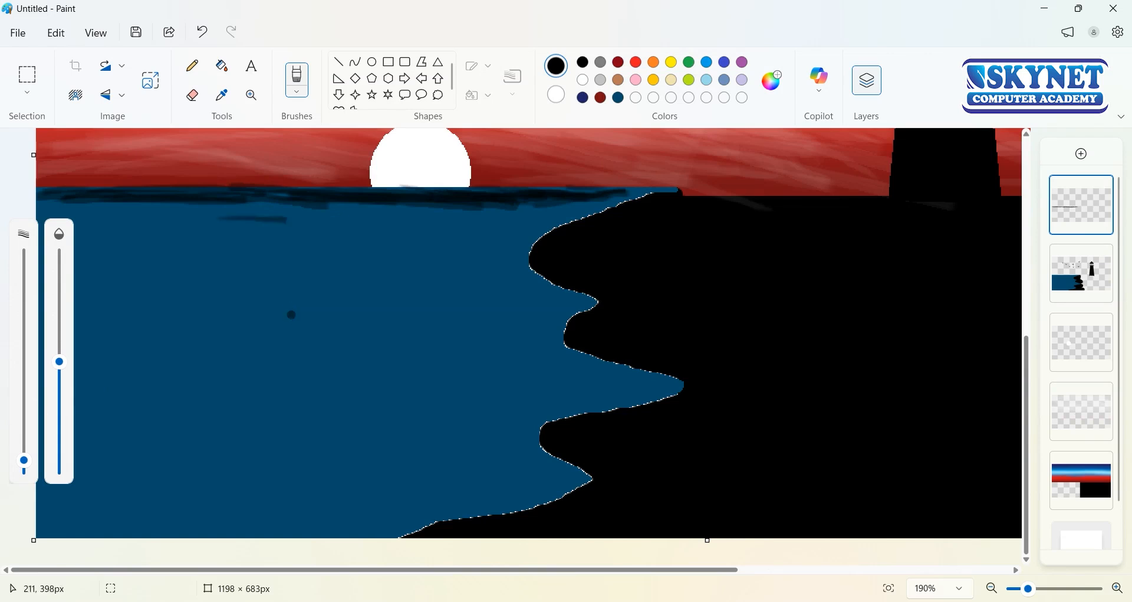
{"action": "mouse_move", "coordinate": [270, 220]}
{"action": "left_mouse_down"}
{"action": "mouse_move", "coordinate": [70, 206]}
{"action": "mouse_move", "coordinate": [304, 229]}
{"action": "mouse_move", "coordinate": [39, 201]}
{"action": "mouse_move", "coordinate": [262, 219]}
{"action": "mouse_move", "coordinate": [147, 222]}
{"action": "left_mouse_up"}
{"action": "left_click_drag", "start_coordinate": [148, 221], "coordinate": [448, 248]}
Enlarge the brush and paint wider black wave strokes over the upper left half of the sea
{"action": "mouse_move", "coordinate": [24, 459]}
{"action": "left_mouse_down"}
{"action": "mouse_move", "coordinate": [23, 415]}
{"action": "mouse_move", "coordinate": [23, 438]}
{"action": "left_mouse_up"}
{"action": "mouse_move", "coordinate": [361, 281]}
{"action": "left_mouse_down"}
{"action": "mouse_move", "coordinate": [160, 257]}
{"action": "mouse_move", "coordinate": [376, 257]}
{"action": "left_mouse_up"}
{"action": "mouse_move", "coordinate": [417, 263]}
{"action": "left_mouse_down"}
{"action": "mouse_move", "coordinate": [239, 236]}
{"action": "mouse_move", "coordinate": [223, 253]}
{"action": "mouse_move", "coordinate": [36, 271]}
{"action": "left_mouse_up"}
{"action": "left_click_drag", "start_coordinate": [297, 299], "coordinate": [90, 283]}
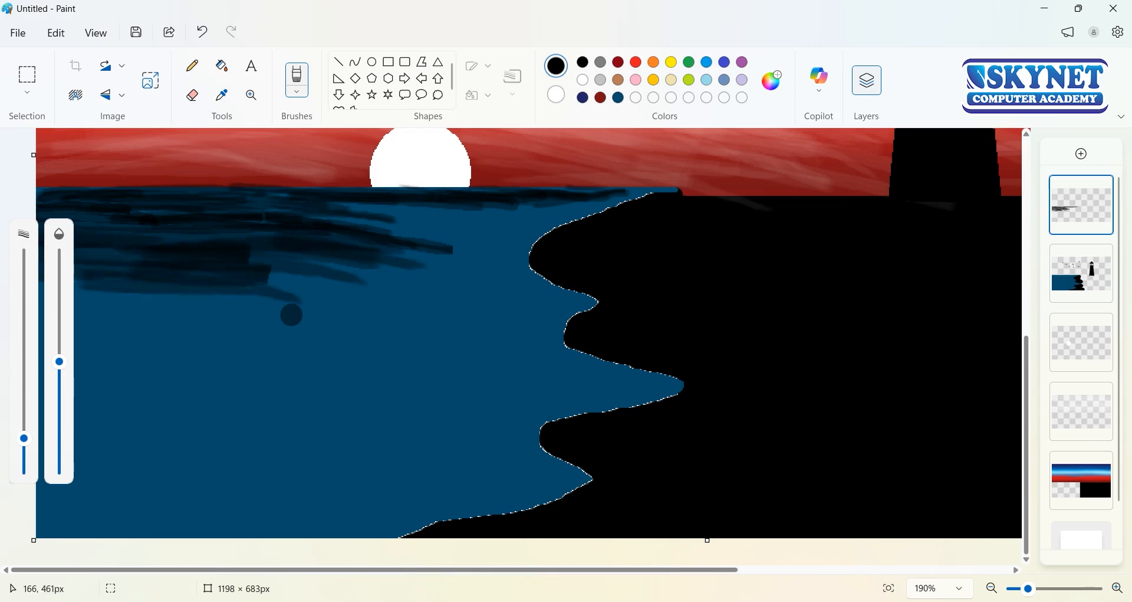
{"action": "left_click_drag", "start_coordinate": [210, 285], "coordinate": [42, 295]}
{"action": "mouse_move", "coordinate": [41, 295]}
{"action": "left_mouse_down"}
{"action": "mouse_move", "coordinate": [242, 304]}
{"action": "mouse_move", "coordinate": [39, 320]}
{"action": "left_mouse_up"}
{"action": "left_click_drag", "start_coordinate": [78, 358], "coordinate": [418, 374]}
{"action": "mouse_move", "coordinate": [236, 345]}
{"action": "left_mouse_down"}
{"action": "mouse_move", "coordinate": [39, 339]}
{"action": "mouse_move", "coordinate": [273, 339]}
{"action": "left_mouse_up"}
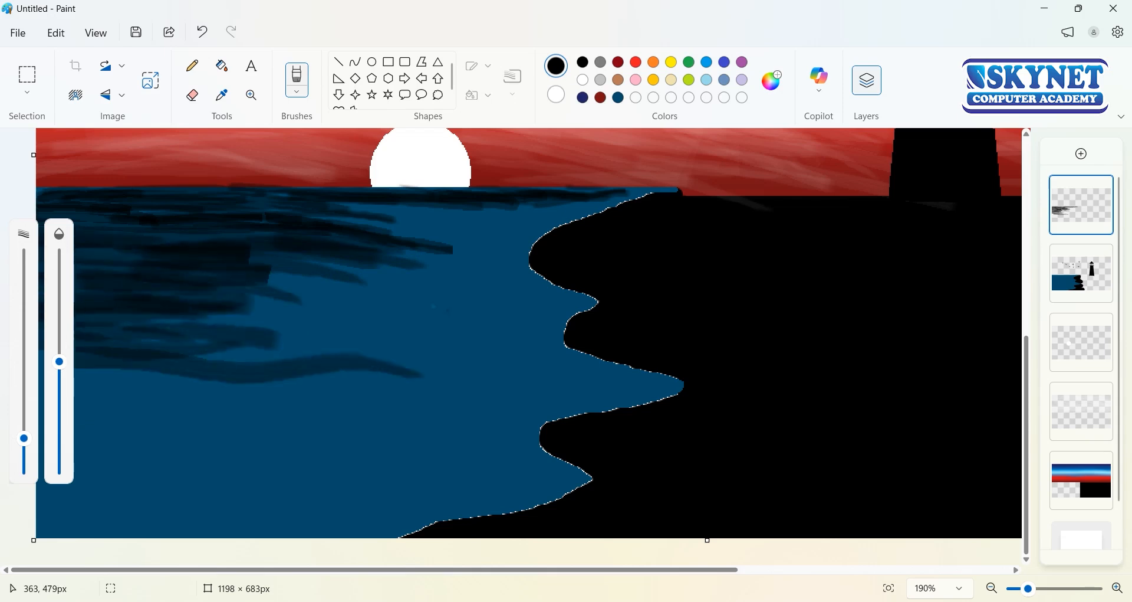
Paint black wave strokes through the middle of the sea, reaching from its left side towards the shore
{"action": "left_click_drag", "start_coordinate": [444, 309], "coordinate": [295, 306]}
{"action": "left_click_drag", "start_coordinate": [506, 304], "coordinate": [408, 300]}
{"action": "left_click_drag", "start_coordinate": [533, 320], "coordinate": [256, 290]}
{"action": "left_click_drag", "start_coordinate": [258, 411], "coordinate": [38, 383]}
{"action": "mouse_move", "coordinate": [249, 386]}
{"action": "left_mouse_down"}
{"action": "mouse_move", "coordinate": [37, 372]}
{"action": "mouse_move", "coordinate": [232, 364]}
{"action": "left_mouse_up"}
{"action": "mouse_move", "coordinate": [233, 364]}
{"action": "left_mouse_down"}
{"action": "mouse_move", "coordinate": [37, 326]}
{"action": "mouse_move", "coordinate": [196, 315]}
{"action": "left_mouse_up"}
Paint black wave strokes over the lower left part of the sea down to the canvas corner
{"action": "left_click_drag", "start_coordinate": [218, 406], "coordinate": [37, 397]}
{"action": "left_click_drag", "start_coordinate": [259, 419], "coordinate": [37, 407]}
{"action": "mouse_move", "coordinate": [349, 455]}
{"action": "left_mouse_down"}
{"action": "mouse_move", "coordinate": [36, 423]}
{"action": "mouse_move", "coordinate": [257, 423]}
{"action": "left_mouse_up"}
{"action": "mouse_move", "coordinate": [346, 466]}
{"action": "left_mouse_down"}
{"action": "mouse_move", "coordinate": [197, 446]}
{"action": "mouse_move", "coordinate": [38, 466]}
{"action": "left_mouse_up"}
{"action": "left_click_drag", "start_coordinate": [161, 448], "coordinate": [37, 445]}
{"action": "left_click_drag", "start_coordinate": [223, 461], "coordinate": [38, 471]}
{"action": "left_click_drag", "start_coordinate": [134, 477], "coordinate": [37, 484]}
{"action": "mouse_move", "coordinate": [84, 493]}
{"action": "left_mouse_down"}
{"action": "mouse_move", "coordinate": [36, 496]}
{"action": "mouse_move", "coordinate": [79, 506]}
{"action": "left_mouse_up"}
{"action": "left_click_drag", "start_coordinate": [79, 506], "coordinate": [37, 517]}
{"action": "mouse_move", "coordinate": [37, 517]}
{"action": "left_mouse_down"}
{"action": "mouse_move", "coordinate": [63, 523]}
{"action": "mouse_move", "coordinate": [36, 532]}
{"action": "left_mouse_up"}
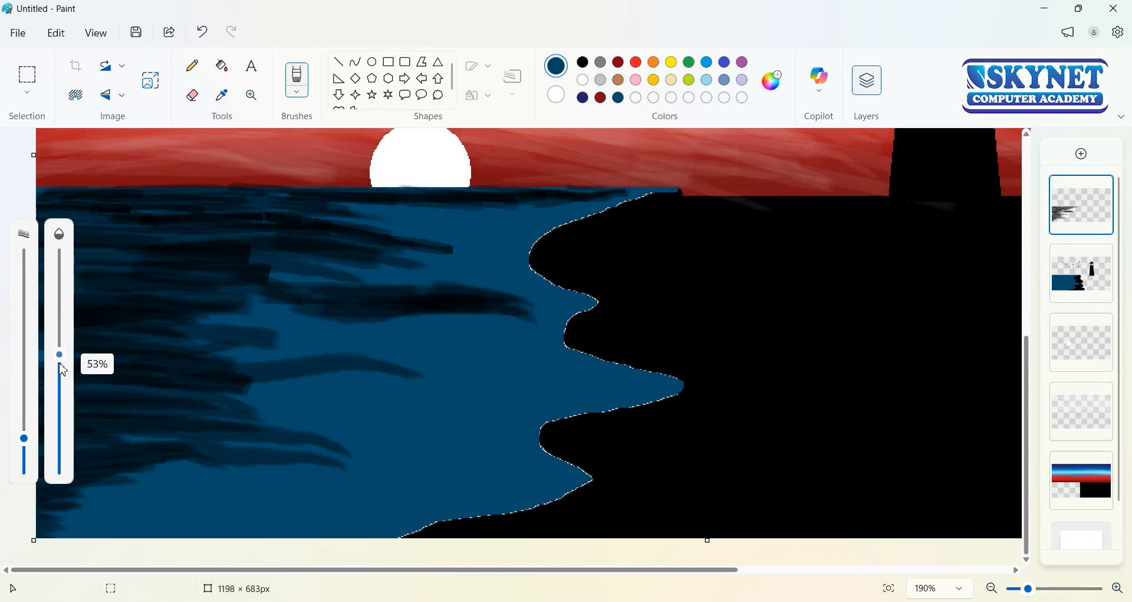
Mix a custom dark teal #002D40 as the brush colour and raise the brush opacity
{"action": "left_click_drag", "start_coordinate": [59, 364], "coordinate": [59, 301]}
{"action": "left_click", "coordinate": [778, 83]}
{"action": "left_click_drag", "start_coordinate": [600, 241], "coordinate": [600, 268]}
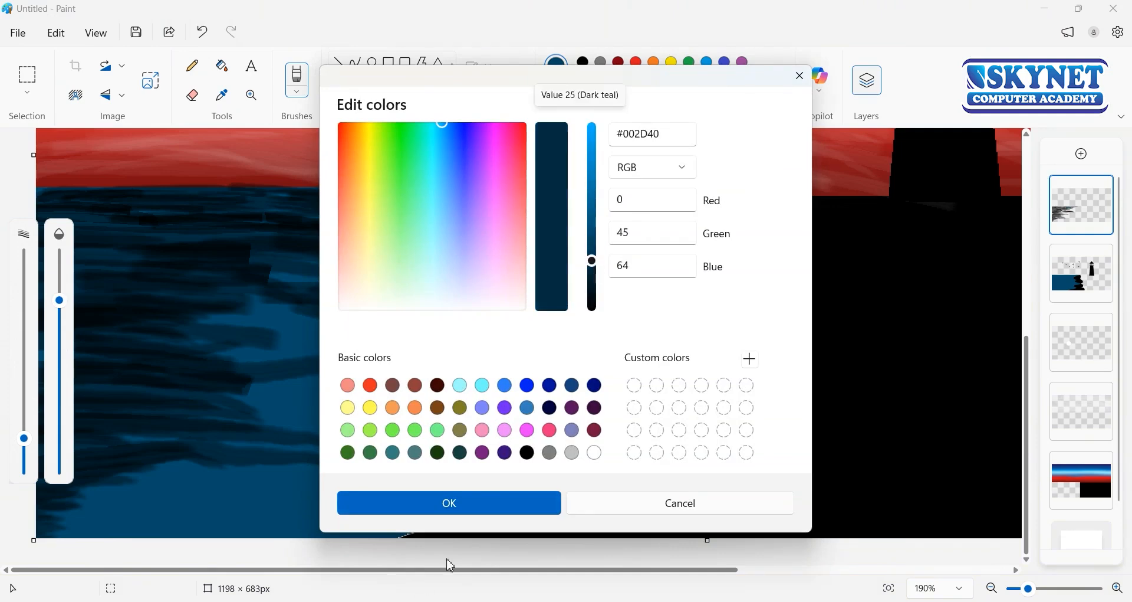
{"action": "left_click", "coordinate": [450, 503]}
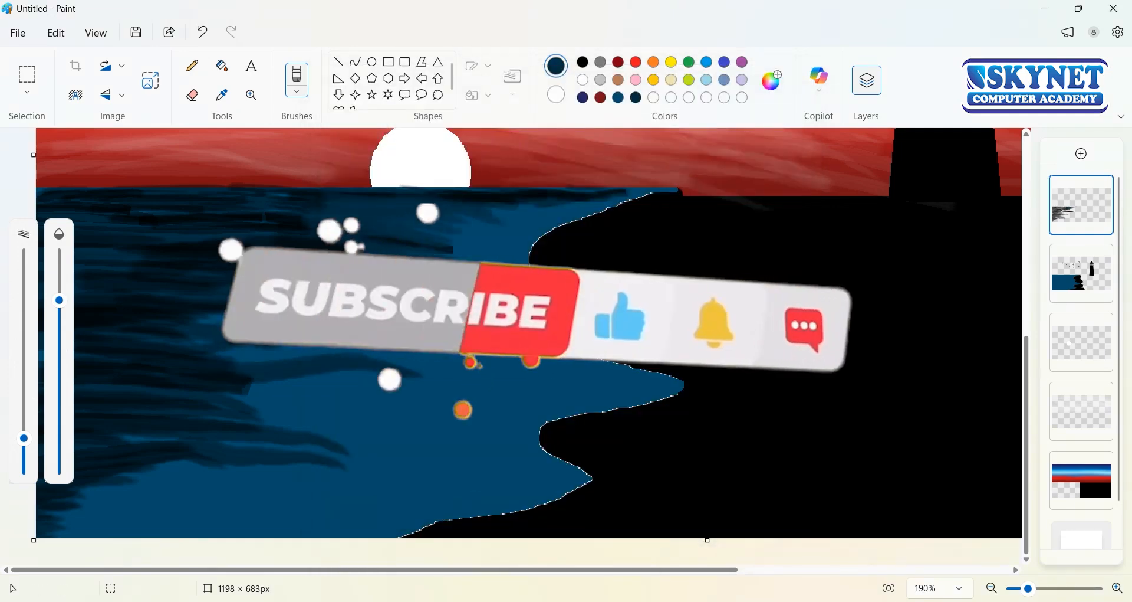
Lower the brush opacity and blend dark teal strokes over the sea from its left edge to the shoreline
{"action": "left_click_drag", "start_coordinate": [60, 301], "coordinate": [60, 338]}
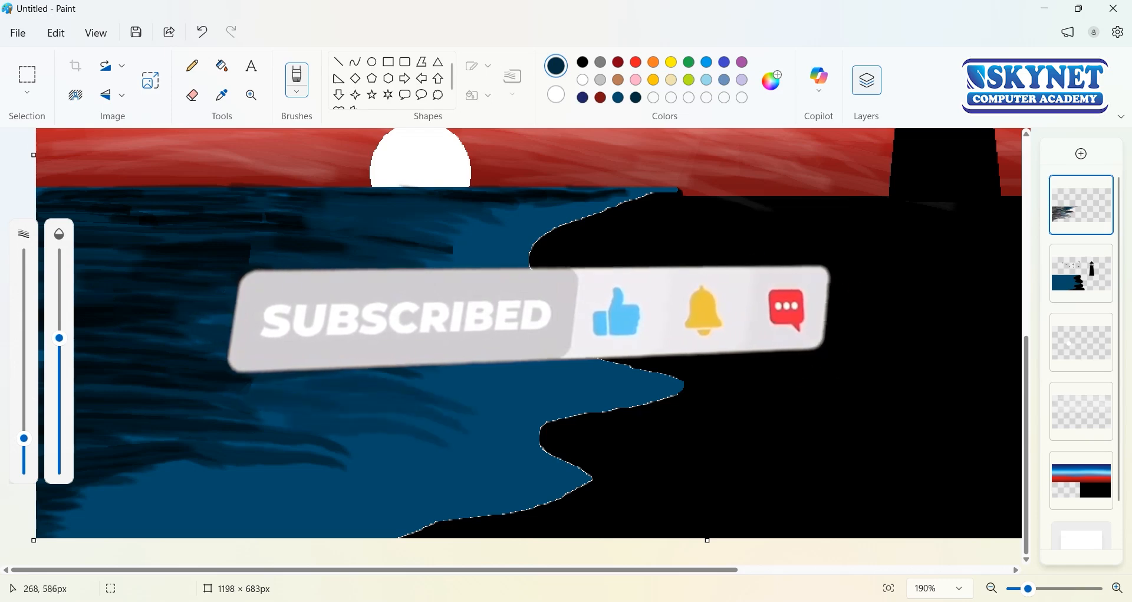
{"action": "mouse_move", "coordinate": [101, 495]}
{"action": "left_mouse_down"}
{"action": "mouse_move", "coordinate": [117, 504]}
{"action": "mouse_move", "coordinate": [32, 528]}
{"action": "left_mouse_up"}
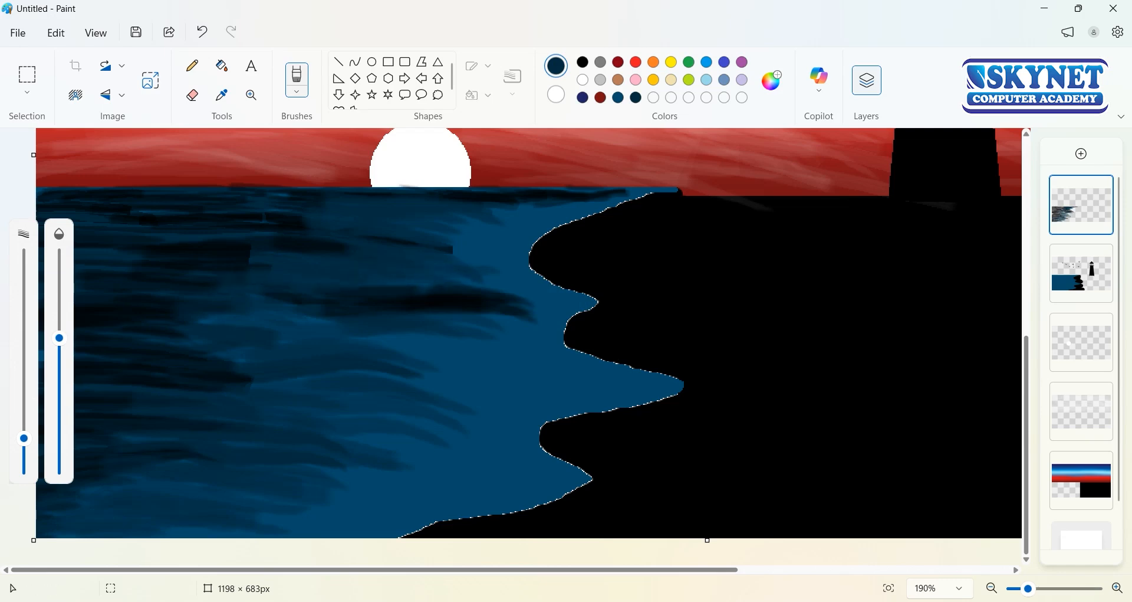
{"action": "mouse_move", "coordinate": [366, 304]}
{"action": "left_mouse_down"}
{"action": "mouse_move", "coordinate": [467, 323]}
{"action": "mouse_move", "coordinate": [347, 321]}
{"action": "mouse_move", "coordinate": [463, 348]}
{"action": "mouse_move", "coordinate": [501, 386]}
{"action": "left_mouse_up"}
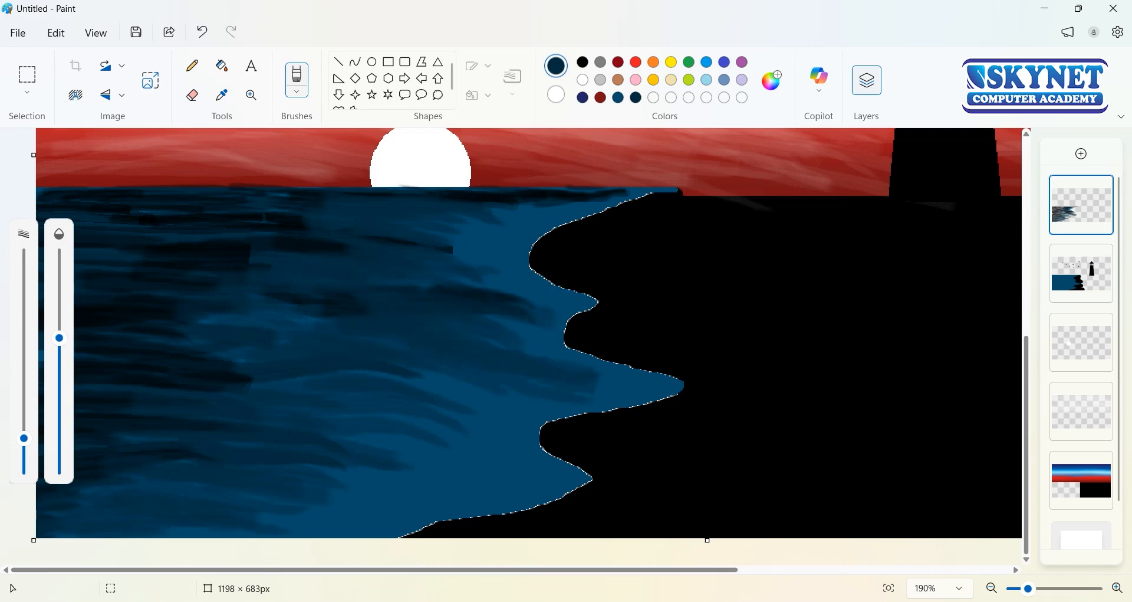
Paint white foam strokes along the uppermost curve of the shoreline, undoing the last broad ones and using a smaller brush
{"action": "left_click_drag", "start_coordinate": [59, 338], "coordinate": [59, 356]}
{"action": "mouse_move", "coordinate": [622, 191]}
{"action": "left_mouse_down"}
{"action": "mouse_move", "coordinate": [545, 209]}
{"action": "mouse_move", "coordinate": [584, 206]}
{"action": "mouse_move", "coordinate": [507, 247]}
{"action": "mouse_move", "coordinate": [502, 223]}
{"action": "mouse_move", "coordinate": [436, 214]}
{"action": "left_mouse_up"}
{"action": "left_click_drag", "start_coordinate": [510, 244], "coordinate": [511, 248]}
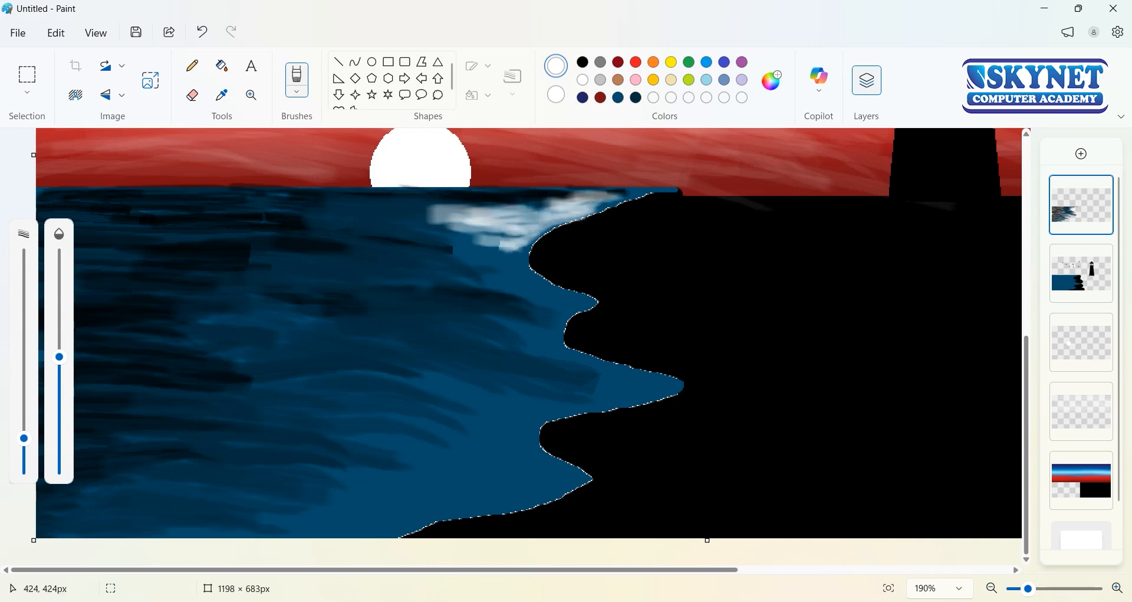
{"action": "key", "text": "ctrl+z"}
{"action": "key", "text": "ctrl+z"}
{"action": "left_click_drag", "start_coordinate": [23, 438], "coordinate": [25, 456]}
{"action": "mouse_move", "coordinate": [525, 240]}
{"action": "left_mouse_down"}
{"action": "mouse_move", "coordinate": [535, 282]}
{"action": "mouse_move", "coordinate": [592, 298]}
{"action": "left_mouse_up"}
{"action": "mouse_move", "coordinate": [512, 274]}
{"action": "left_mouse_down"}
{"action": "mouse_move", "coordinate": [529, 289]}
{"action": "mouse_move", "coordinate": [518, 252]}
{"action": "left_mouse_up"}
Set the brush opacity to 37% and paint translucent white foam along the shoreline's middle curves, undoing the long stroke across the sea
{"action": "left_click_drag", "start_coordinate": [59, 356], "coordinate": [59, 388]}
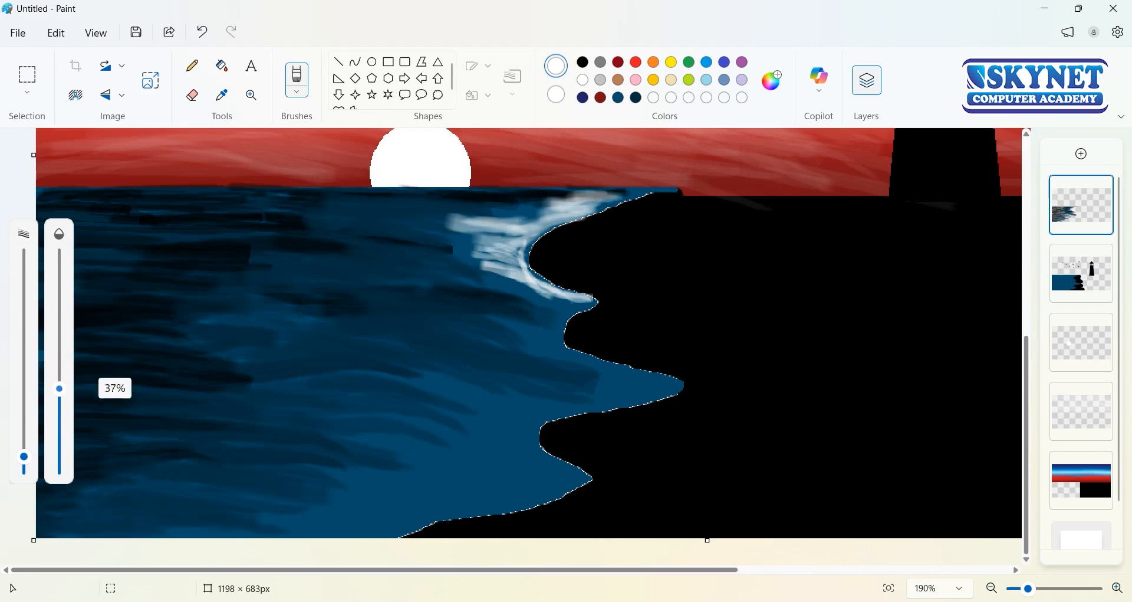
{"action": "mouse_move", "coordinate": [541, 286]}
{"action": "left_mouse_down"}
{"action": "mouse_move", "coordinate": [580, 309]}
{"action": "mouse_move", "coordinate": [519, 290]}
{"action": "mouse_move", "coordinate": [512, 312]}
{"action": "mouse_move", "coordinate": [661, 383]}
{"action": "mouse_move", "coordinate": [590, 407]}
{"action": "mouse_move", "coordinate": [610, 390]}
{"action": "mouse_move", "coordinate": [676, 394]}
{"action": "mouse_move", "coordinate": [564, 416]}
{"action": "mouse_move", "coordinate": [569, 467]}
{"action": "mouse_move", "coordinate": [469, 522]}
{"action": "left_mouse_up"}
{"action": "mouse_move", "coordinate": [647, 396]}
{"action": "left_mouse_down"}
{"action": "mouse_move", "coordinate": [472, 363]}
{"action": "mouse_move", "coordinate": [607, 354]}
{"action": "mouse_move", "coordinate": [490, 334]}
{"action": "left_mouse_up"}
{"action": "mouse_move", "coordinate": [557, 347]}
{"action": "left_mouse_down"}
{"action": "mouse_move", "coordinate": [429, 302]}
{"action": "mouse_move", "coordinate": [329, 292]}
{"action": "left_mouse_up"}
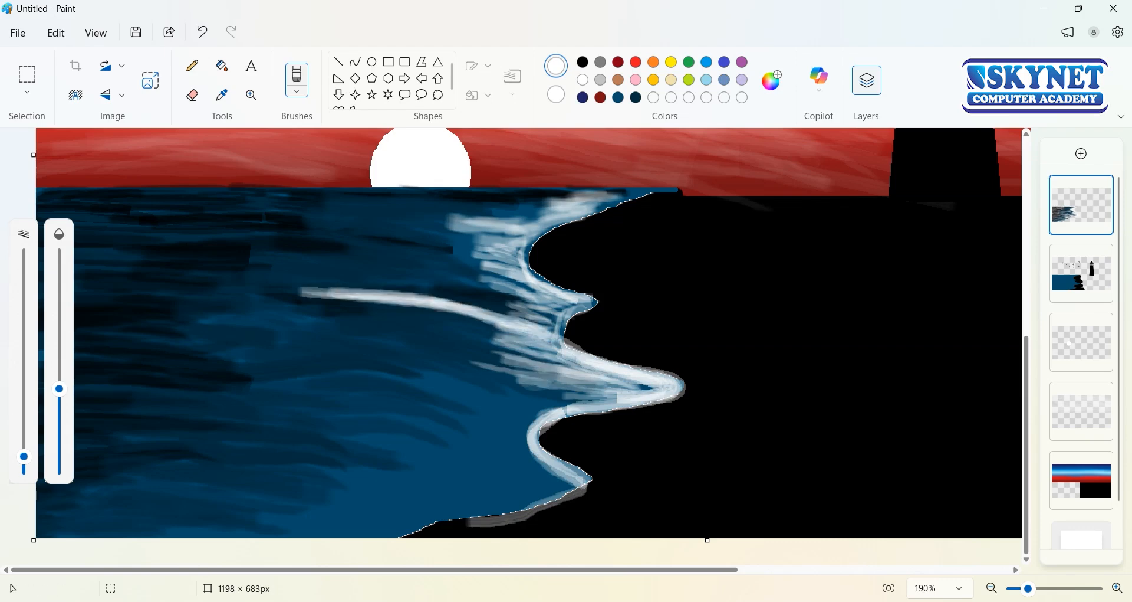
{"action": "key", "text": "ctrl+z"}
Paint translucent white foam strokes along the lowest shoreline curve, fanning them out into the sea down to the canvas edge
{"action": "left_click_drag", "start_coordinate": [550, 412], "coordinate": [394, 435]}
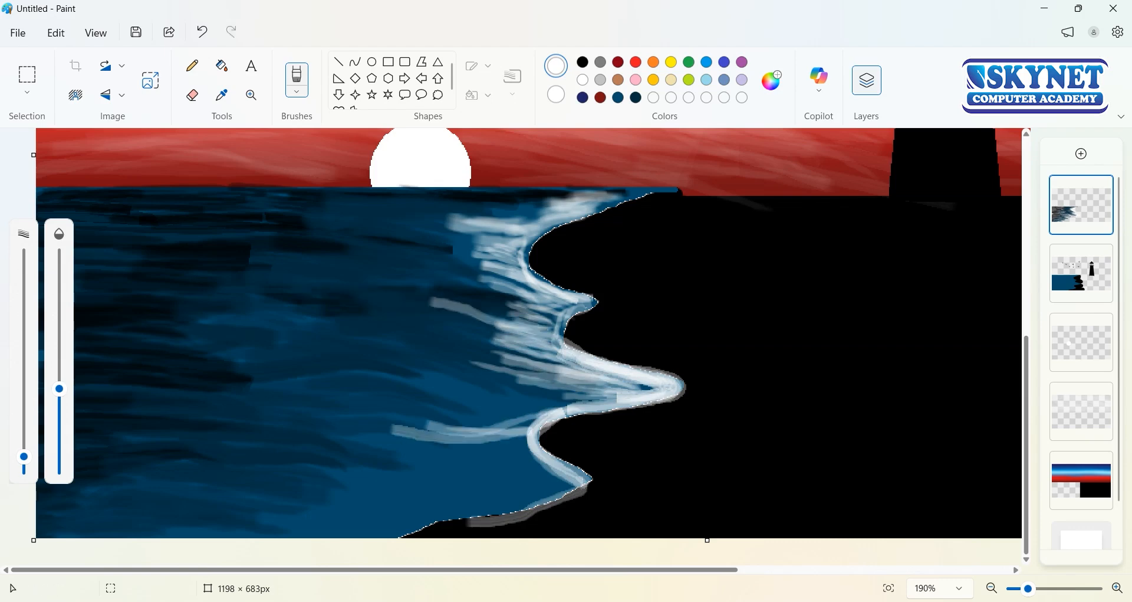
{"action": "left_click_drag", "start_coordinate": [563, 439], "coordinate": [504, 473]}
{"action": "mouse_move", "coordinate": [575, 469]}
{"action": "left_mouse_down"}
{"action": "mouse_move", "coordinate": [519, 496]}
{"action": "mouse_move", "coordinate": [544, 491]}
{"action": "mouse_move", "coordinate": [314, 531]}
{"action": "left_mouse_up"}
{"action": "mouse_move", "coordinate": [422, 523]}
{"action": "left_mouse_down"}
{"action": "mouse_move", "coordinate": [318, 523]}
{"action": "mouse_move", "coordinate": [454, 498]}
{"action": "left_mouse_up"}
{"action": "left_click_drag", "start_coordinate": [378, 501], "coordinate": [545, 474]}
{"action": "left_click_drag", "start_coordinate": [530, 477], "coordinate": [430, 443]}
{"action": "left_click_drag", "start_coordinate": [450, 468], "coordinate": [524, 480]}
{"action": "mouse_move", "coordinate": [548, 496]}
{"action": "left_mouse_down"}
{"action": "mouse_move", "coordinate": [454, 537]}
{"action": "mouse_move", "coordinate": [500, 515]}
{"action": "mouse_move", "coordinate": [401, 533]}
{"action": "left_mouse_up"}
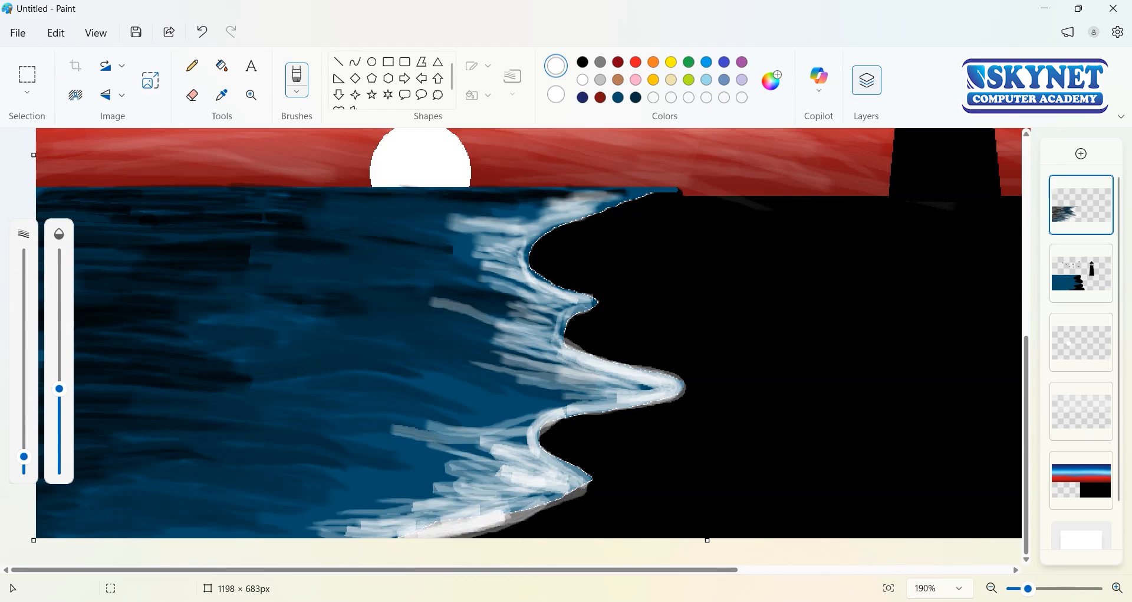
Switch to the plain Brush and trace the upper and middle shoreline curves in solid white, undoing the misplaced stroke end
{"action": "left_click", "coordinate": [300, 91]}
{"action": "left_click", "coordinate": [331, 123]}
{"action": "left_click_drag", "start_coordinate": [634, 202], "coordinate": [539, 238]}
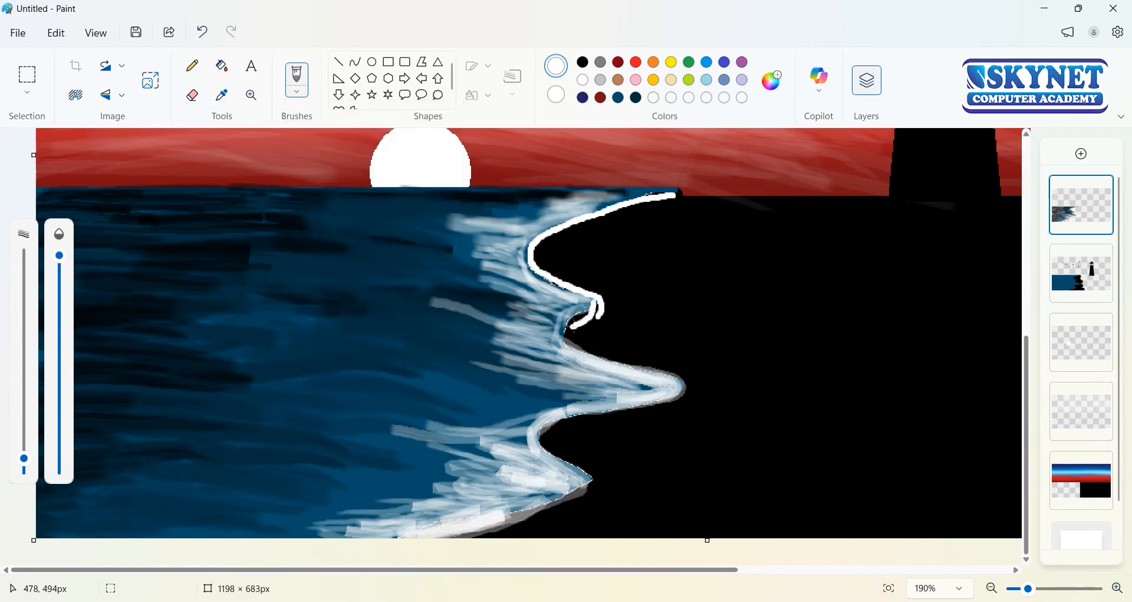
{"action": "key", "text": "ctrl+z"}
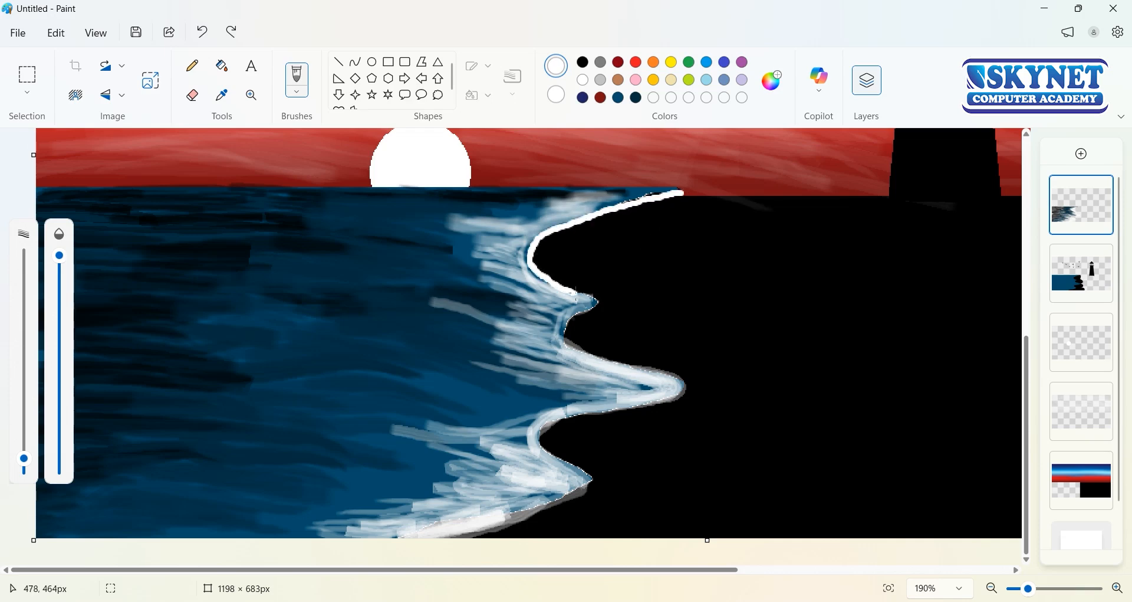
{"action": "mouse_move", "coordinate": [573, 349]}
{"action": "left_mouse_down"}
{"action": "mouse_move", "coordinate": [678, 376]}
{"action": "mouse_move", "coordinate": [553, 424]}
{"action": "mouse_move", "coordinate": [557, 465]}
{"action": "mouse_move", "coordinate": [544, 455]}
{"action": "left_mouse_up"}
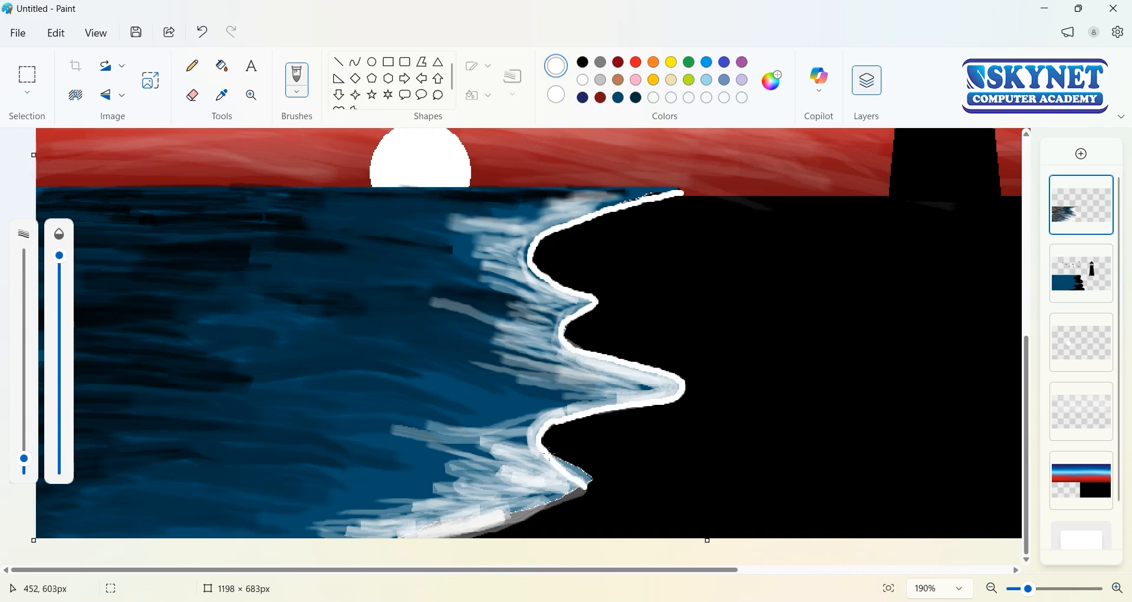
Trace and thicken the lowest shoreline curve in solid white down to the canvas edge, undoing the extra strokes at the middle point
{"action": "mouse_move", "coordinate": [582, 486]}
{"action": "left_mouse_down"}
{"action": "mouse_move", "coordinate": [415, 540]}
{"action": "mouse_move", "coordinate": [574, 495]}
{"action": "left_mouse_up"}
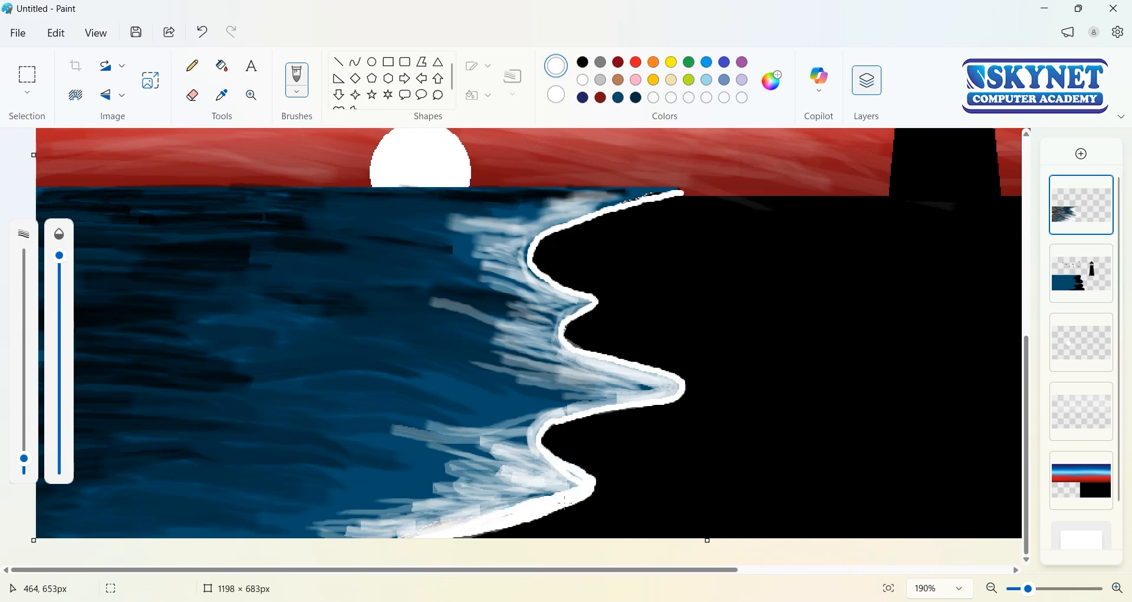
{"action": "left_click_drag", "start_coordinate": [629, 407], "coordinate": [673, 388]}
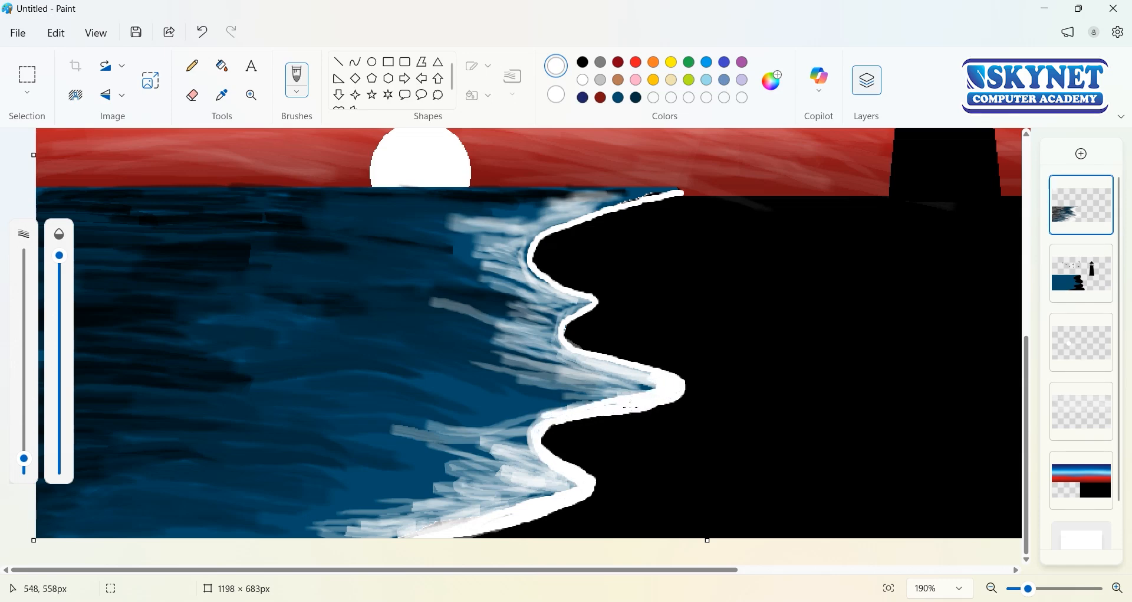
{"action": "key", "text": "ctrl+z"}
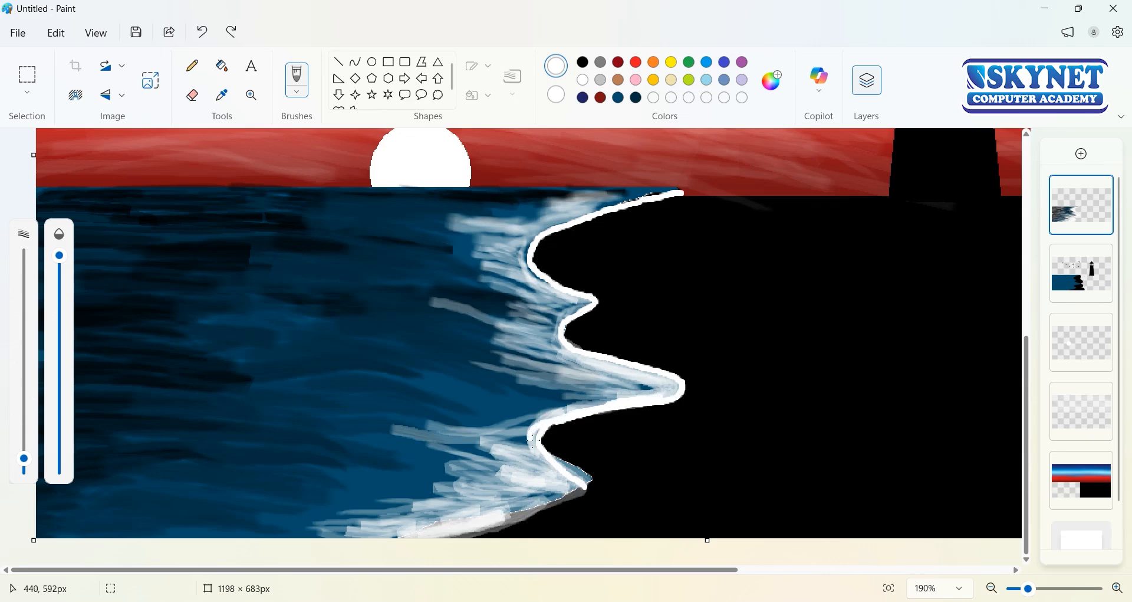
{"action": "key", "text": "ctrl+y"}
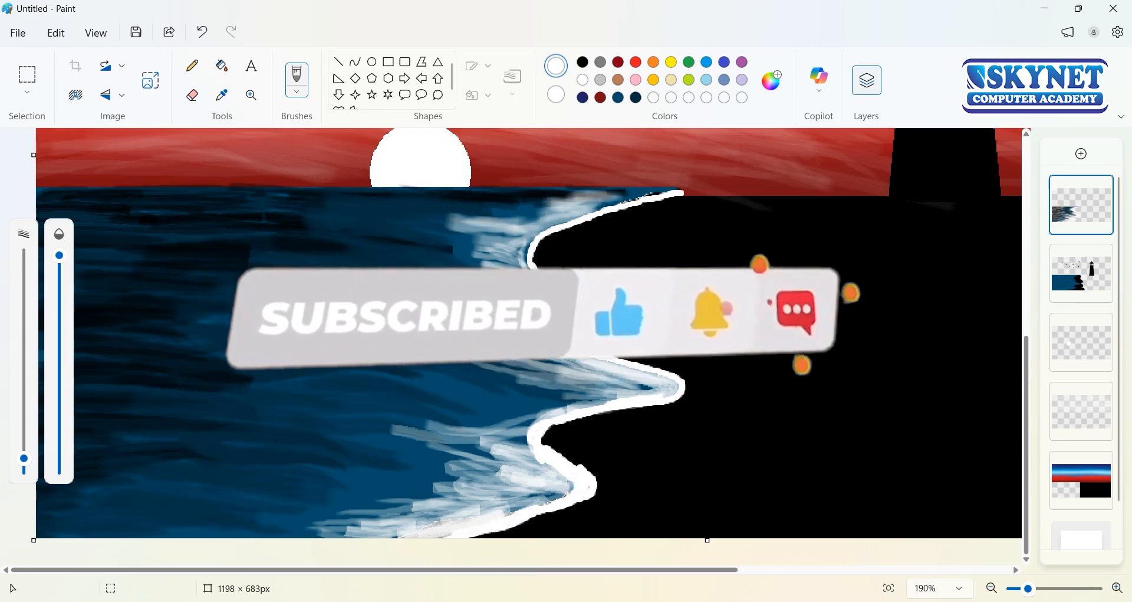
{"action": "left_click_drag", "start_coordinate": [564, 485], "coordinate": [454, 534]}
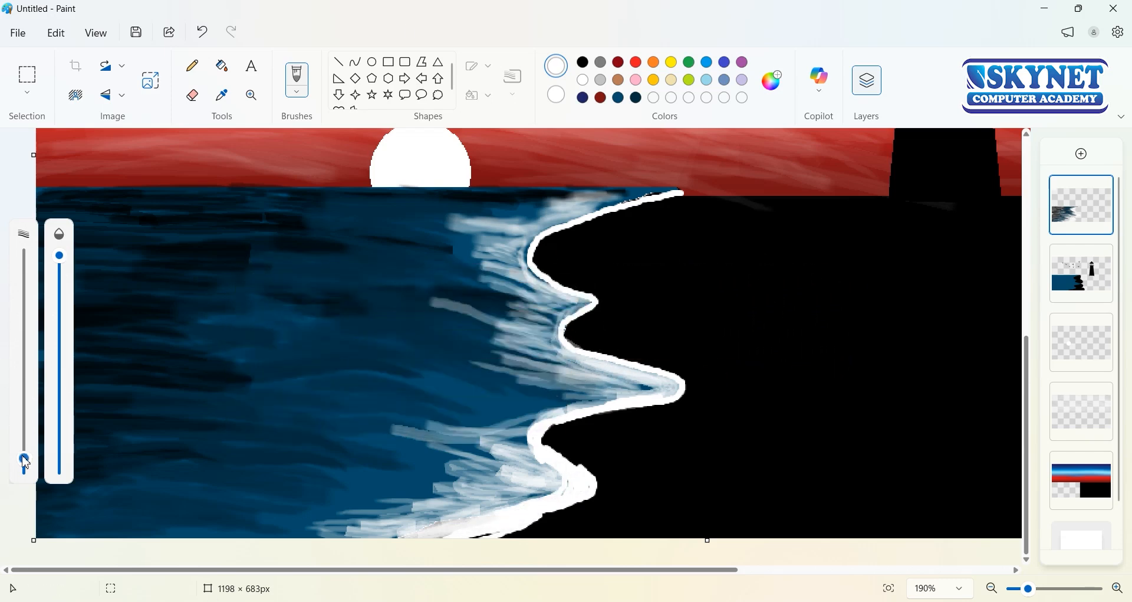
Switch to a thin Oil brush in the custom dark teal and paint fine streaks through the uppermost foam
{"action": "left_click_drag", "start_coordinate": [23, 458], "coordinate": [24, 440]}
{"action": "left_click", "coordinate": [297, 82]}
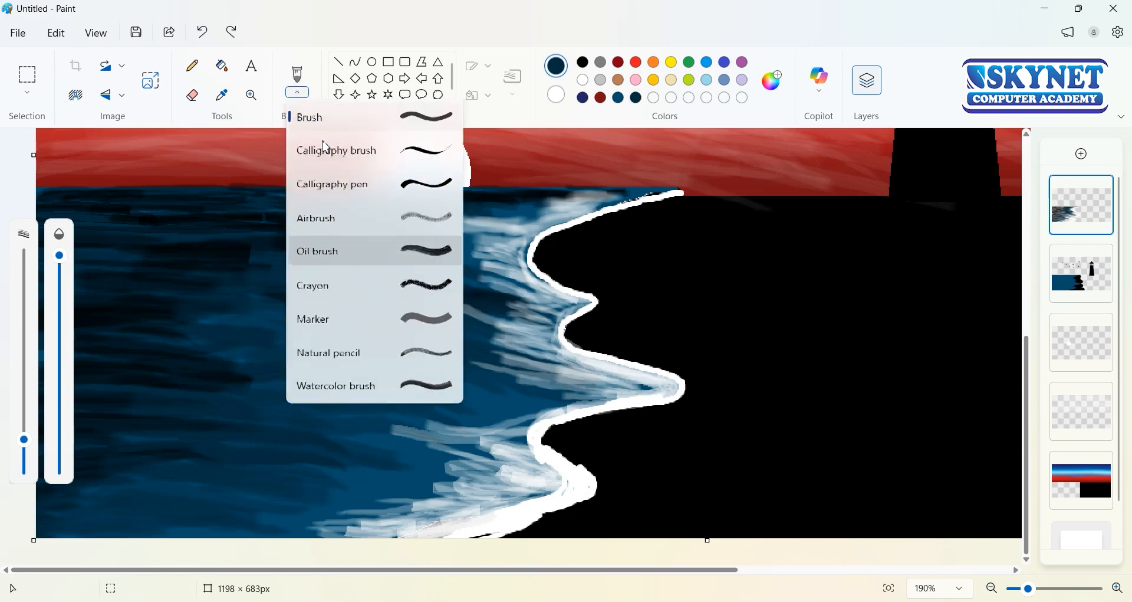
{"action": "left_click", "coordinate": [403, 248]}
{"action": "left_click_drag", "start_coordinate": [591, 203], "coordinate": [450, 221]}
{"action": "left_click_drag", "start_coordinate": [23, 457], "coordinate": [24, 466]}
{"action": "left_click_drag", "start_coordinate": [507, 224], "coordinate": [449, 222]}
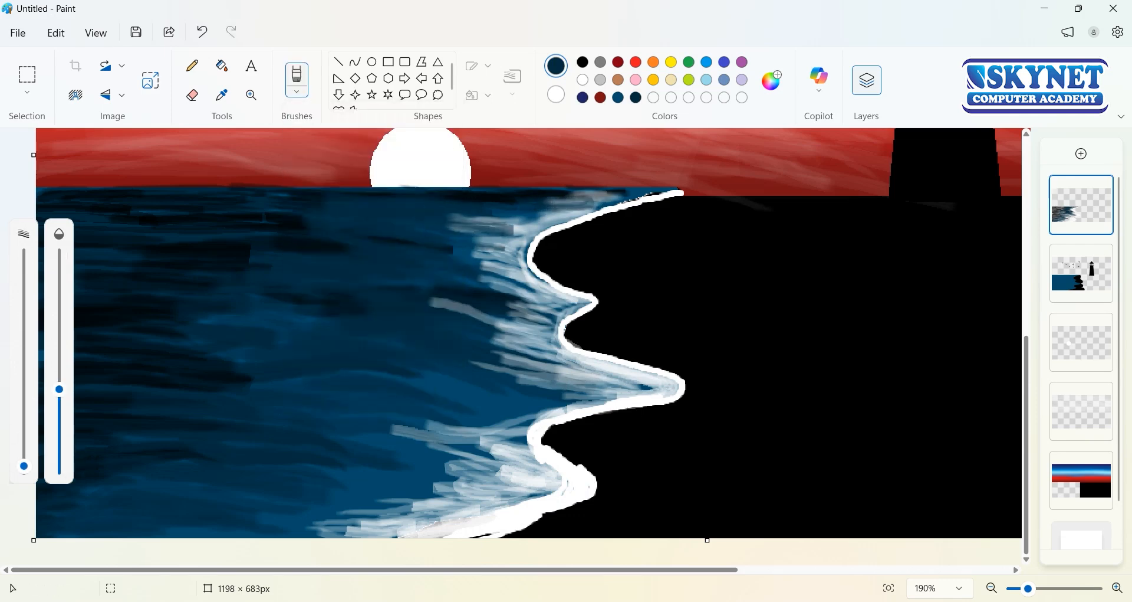
Paint thin dark teal streaks through the foam along the shoreline's upper and middle curves
{"action": "left_click_drag", "start_coordinate": [526, 271], "coordinate": [472, 257]}
{"action": "left_click_drag", "start_coordinate": [547, 287], "coordinate": [481, 266]}
{"action": "left_click_drag", "start_coordinate": [556, 305], "coordinate": [494, 288]}
{"action": "mouse_move", "coordinate": [533, 330]}
{"action": "left_mouse_down"}
{"action": "mouse_move", "coordinate": [435, 301]}
{"action": "mouse_move", "coordinate": [477, 318]}
{"action": "left_mouse_up"}
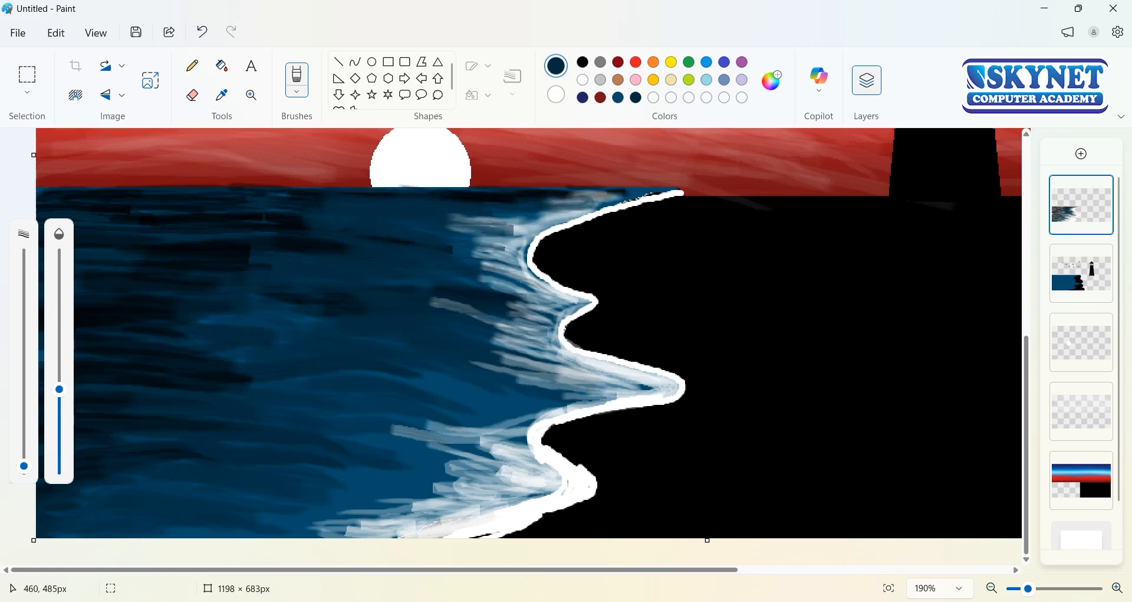
{"action": "left_click_drag", "start_coordinate": [552, 293], "coordinate": [481, 272]}
{"action": "left_click_drag", "start_coordinate": [567, 389], "coordinate": [512, 365]}
Paint thin dark teal streaks through the foam at the lowest shoreline curve and out into the neighbouring sea
{"action": "left_click_drag", "start_coordinate": [533, 413], "coordinate": [428, 445]}
{"action": "mouse_move", "coordinate": [536, 465]}
{"action": "left_mouse_down"}
{"action": "mouse_move", "coordinate": [421, 430]}
{"action": "mouse_move", "coordinate": [414, 438]}
{"action": "mouse_move", "coordinate": [449, 443]}
{"action": "mouse_move", "coordinate": [366, 455]}
{"action": "left_mouse_up"}
{"action": "left_click_drag", "start_coordinate": [504, 483], "coordinate": [307, 463]}
{"action": "mouse_move", "coordinate": [494, 493]}
{"action": "left_mouse_down"}
{"action": "mouse_move", "coordinate": [297, 469]}
{"action": "mouse_move", "coordinate": [264, 485]}
{"action": "left_mouse_up"}
{"action": "left_click_drag", "start_coordinate": [485, 509], "coordinate": [387, 522]}
{"action": "left_click_drag", "start_coordinate": [494, 496], "coordinate": [306, 513]}
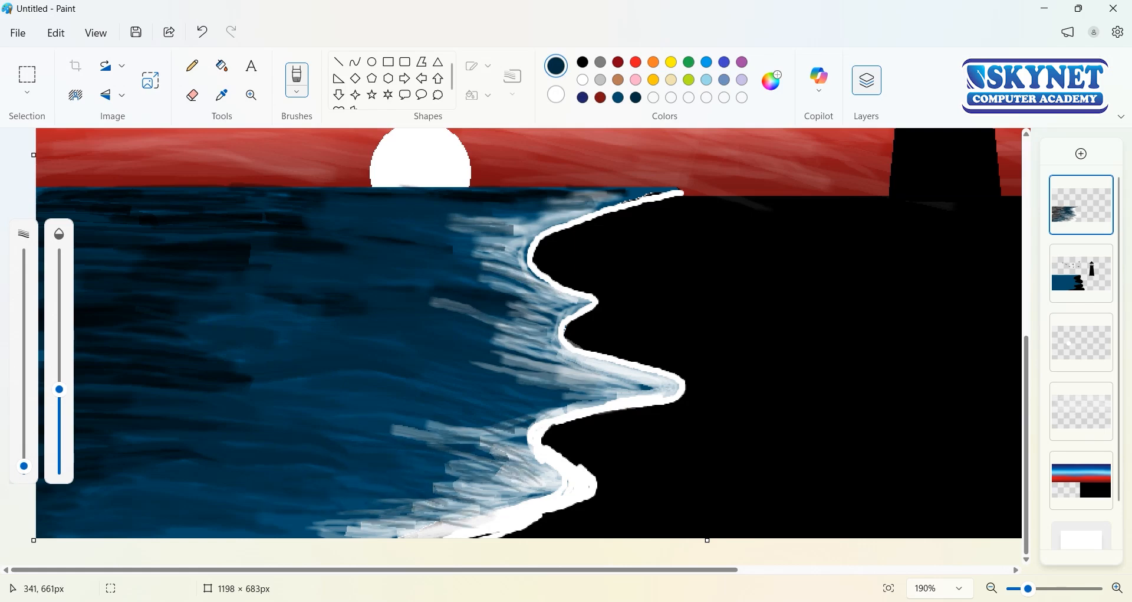
{"action": "left_click_drag", "start_coordinate": [434, 522], "coordinate": [307, 531]}
{"action": "left_click_drag", "start_coordinate": [437, 522], "coordinate": [226, 508]}
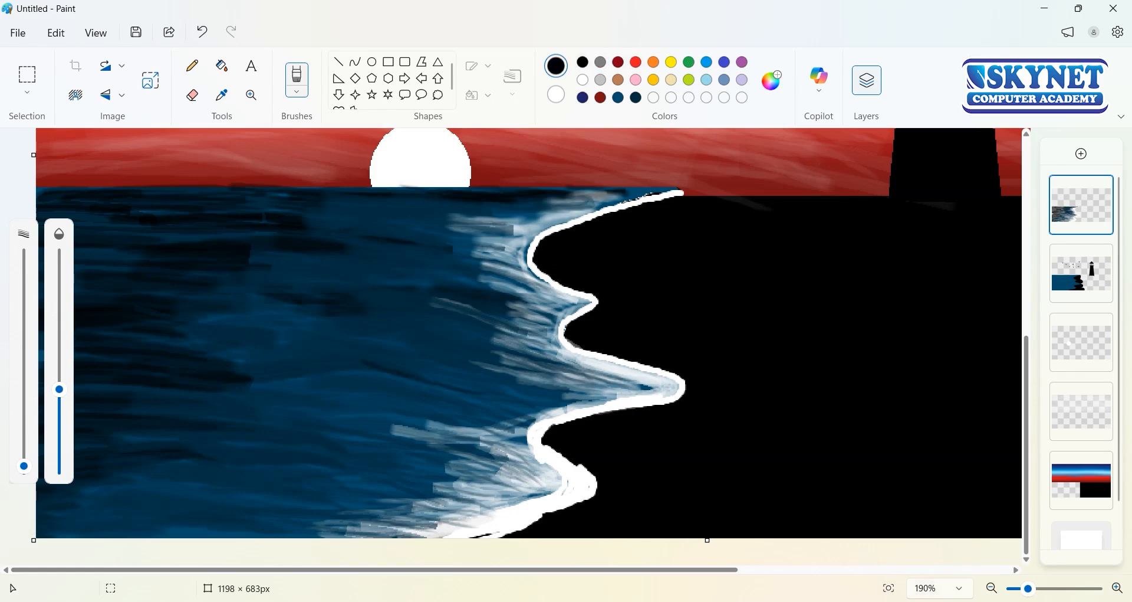
Change the brush colour to black and add thin wave lines across the sea beside the foam
{"action": "left_click_drag", "start_coordinate": [406, 420], "coordinate": [300, 411]}
{"action": "mouse_move", "coordinate": [435, 423]}
{"action": "left_mouse_down"}
{"action": "mouse_move", "coordinate": [263, 438]}
{"action": "mouse_move", "coordinate": [465, 468]}
{"action": "left_mouse_up"}
{"action": "left_click_drag", "start_coordinate": [394, 305], "coordinate": [516, 319]}
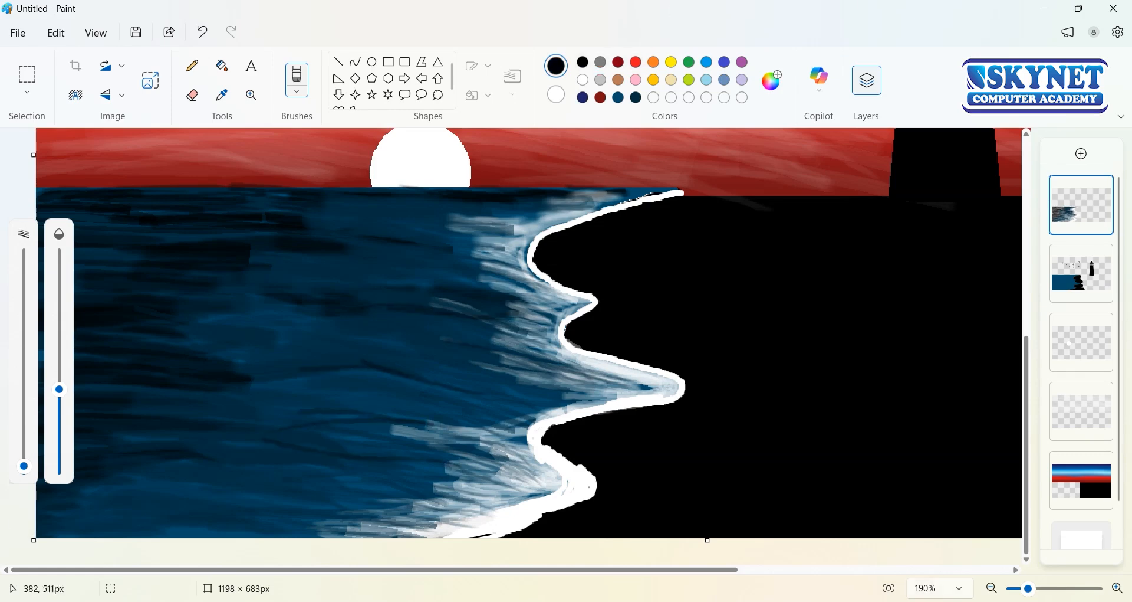
{"action": "left_click_drag", "start_coordinate": [363, 326], "coordinate": [553, 358]}
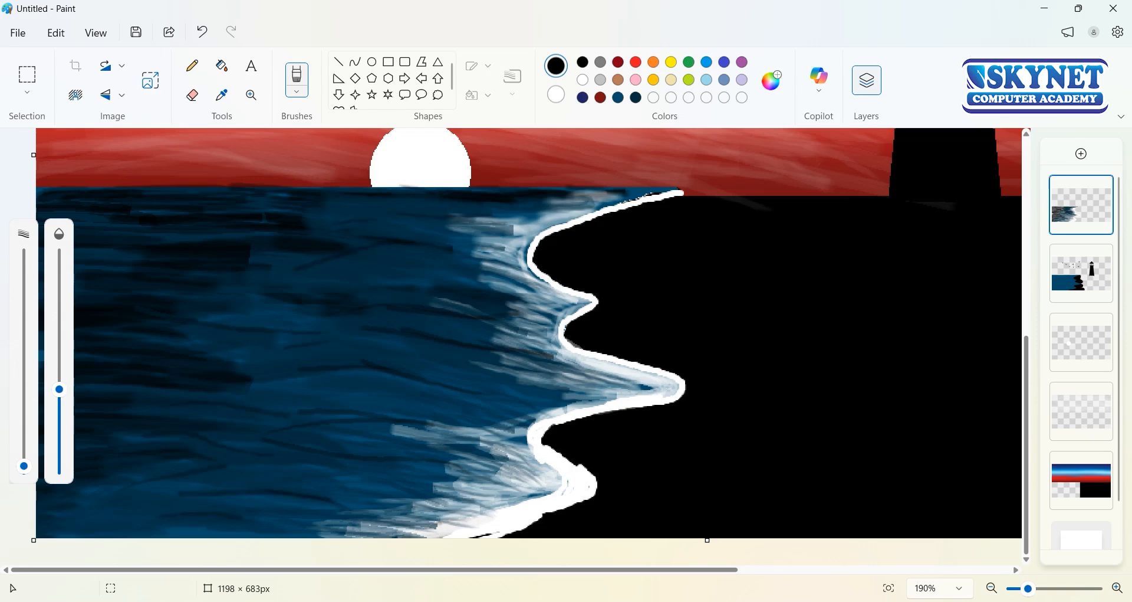
Hide the layers list, select the Pencil tool and display the whole painting in full screen
{"action": "scroll", "coordinate": [331, 499], "scroll_direction": "down", "scroll_amount": 5}
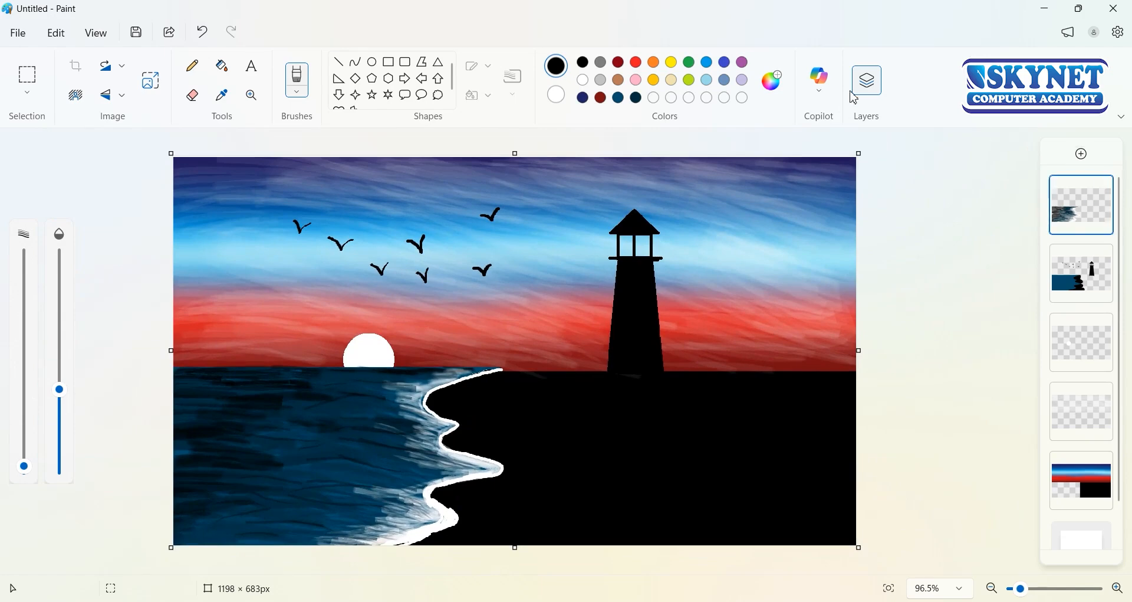
{"action": "left_click", "coordinate": [855, 96]}
{"action": "scroll", "coordinate": [688, 328], "scroll_direction": "up", "scroll_amount": 1}
{"action": "left_click", "coordinate": [194, 67]}
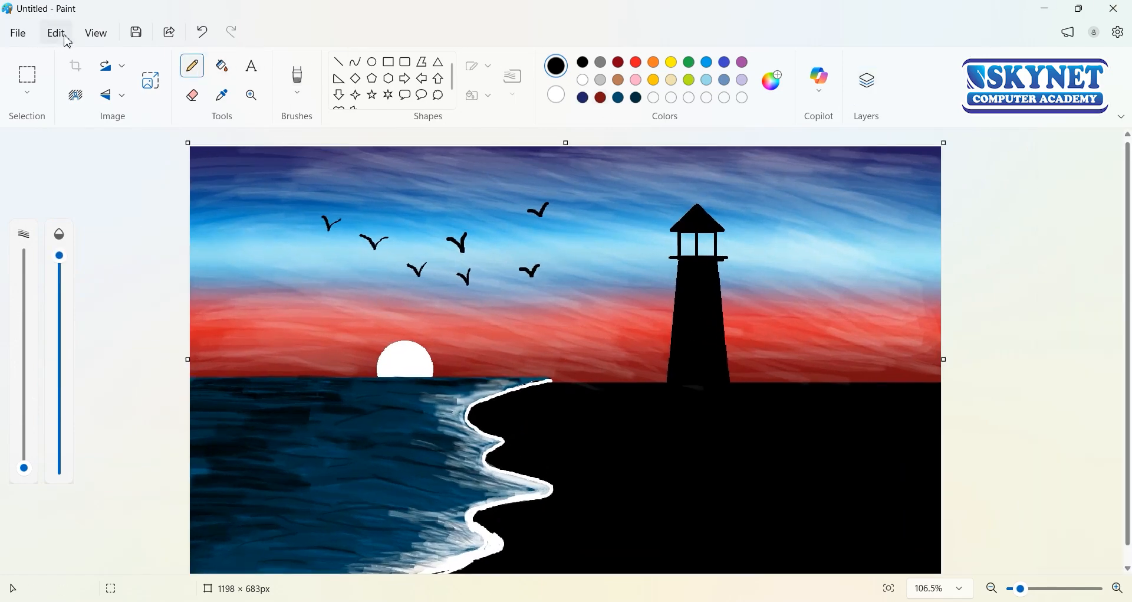
{"action": "left_click", "coordinate": [96, 33]}
{"action": "left_click", "coordinate": [126, 191]}
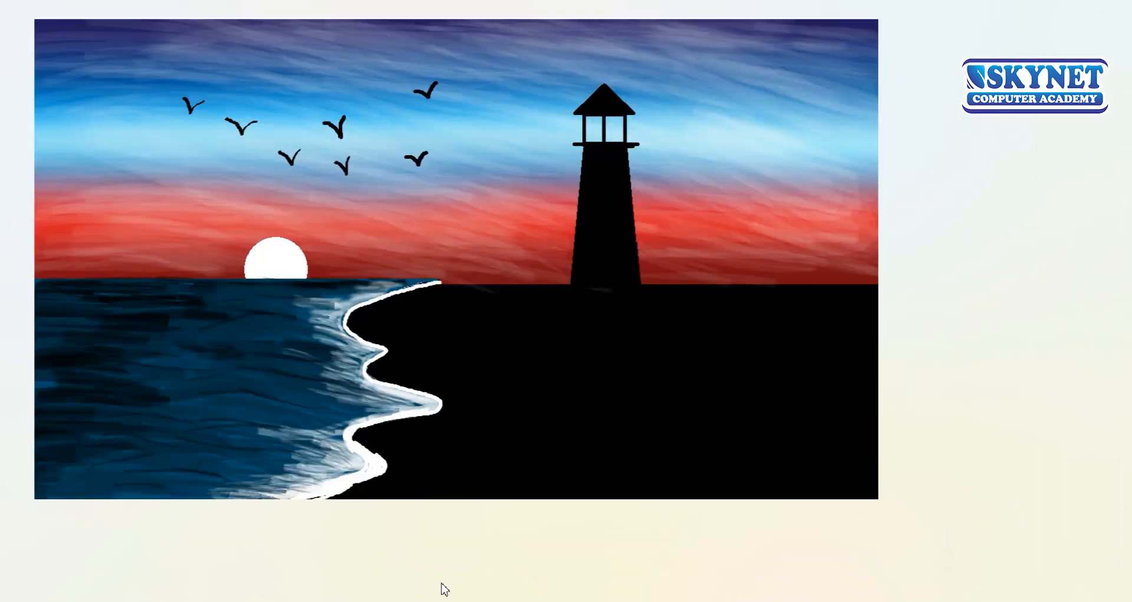